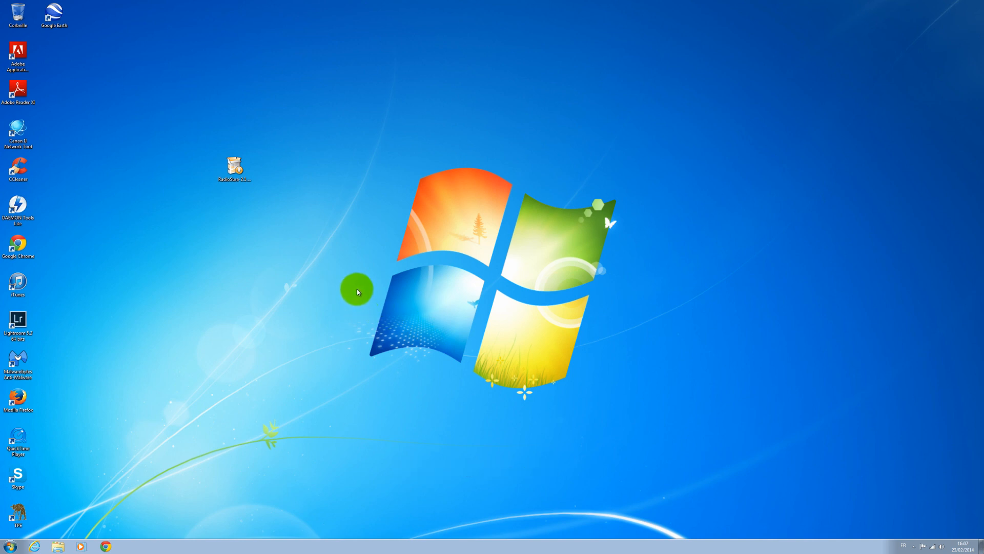
Step: Run the RadioSure 2.1.969 setup file from the desktop and choose French as the installer language
double_click(234, 169)
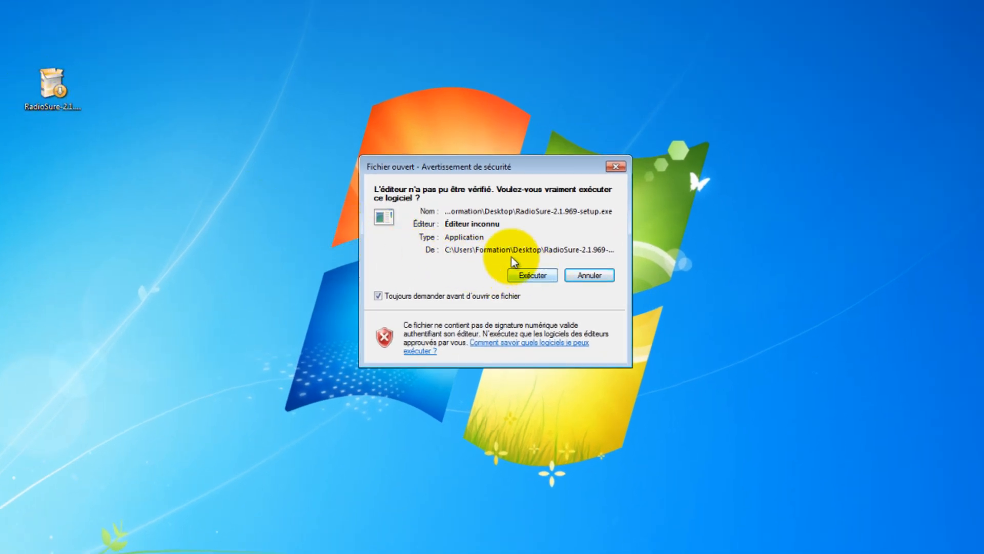
left_click(542, 273)
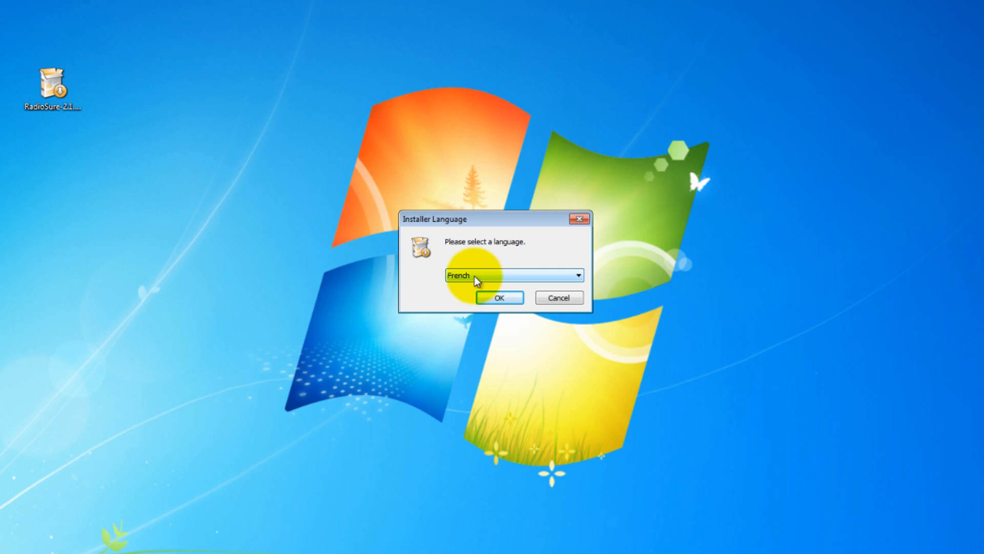
left_click(536, 276)
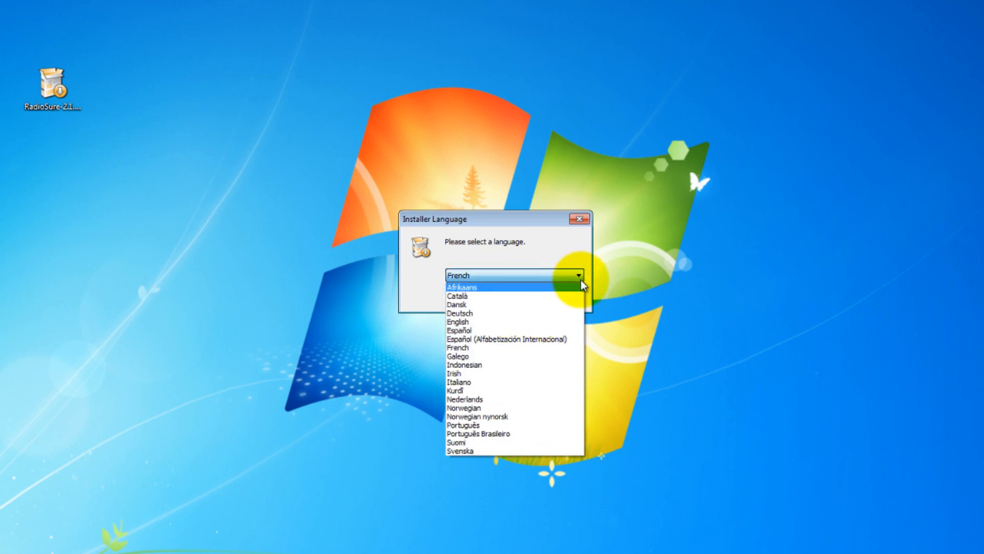
left_click(542, 348)
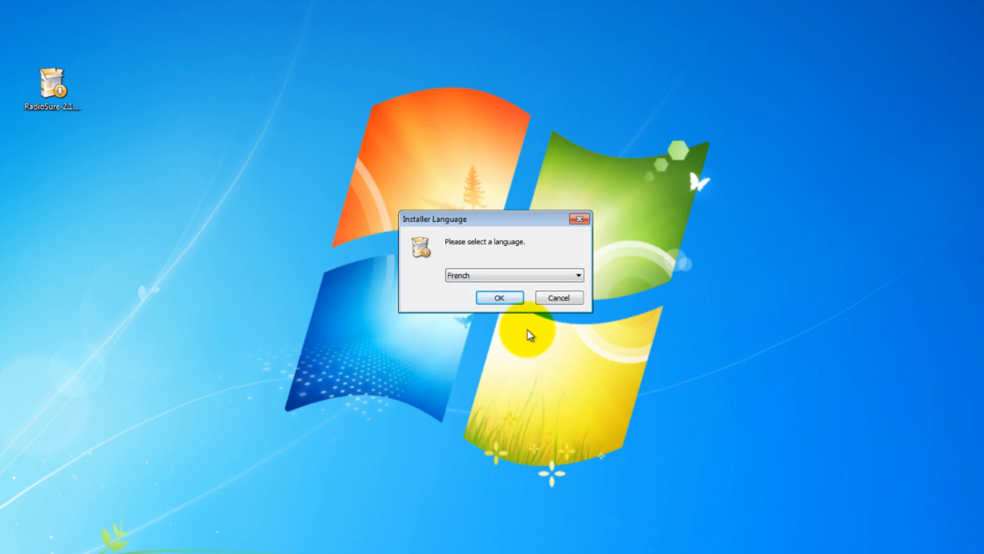
left_click(511, 300)
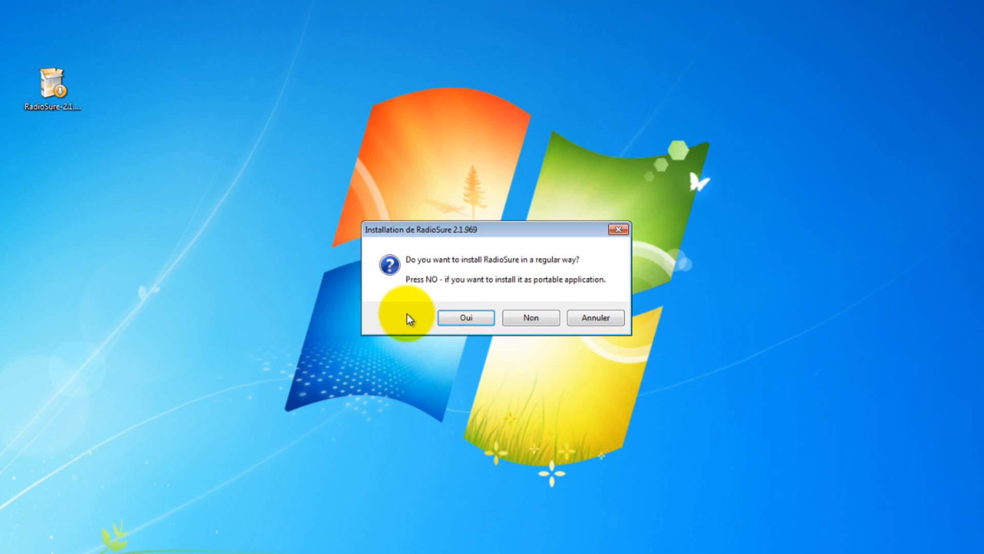
Step: Install RadioSure as a regular application in the default folder, accepting the licence, and launch it on finishing
left_click(466, 318)
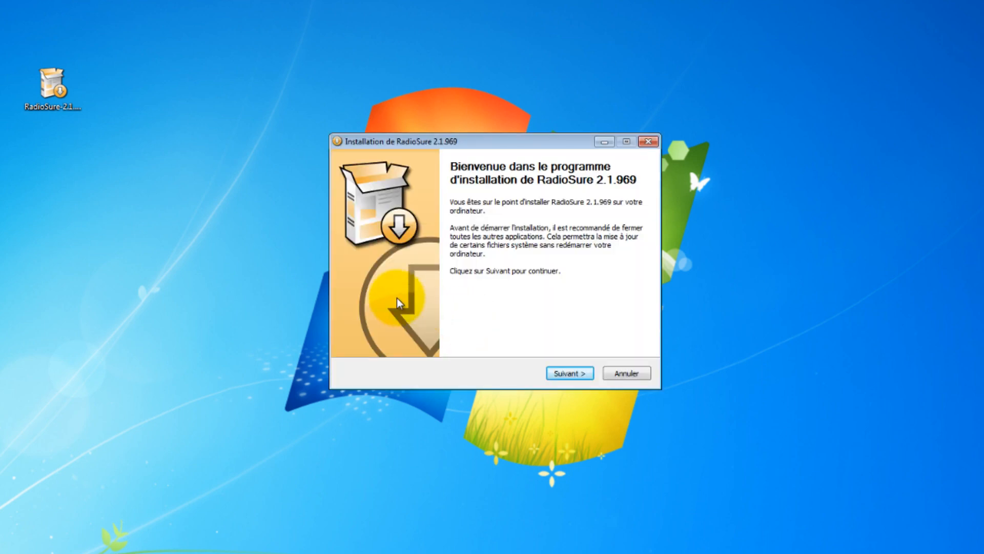
left_click(567, 375)
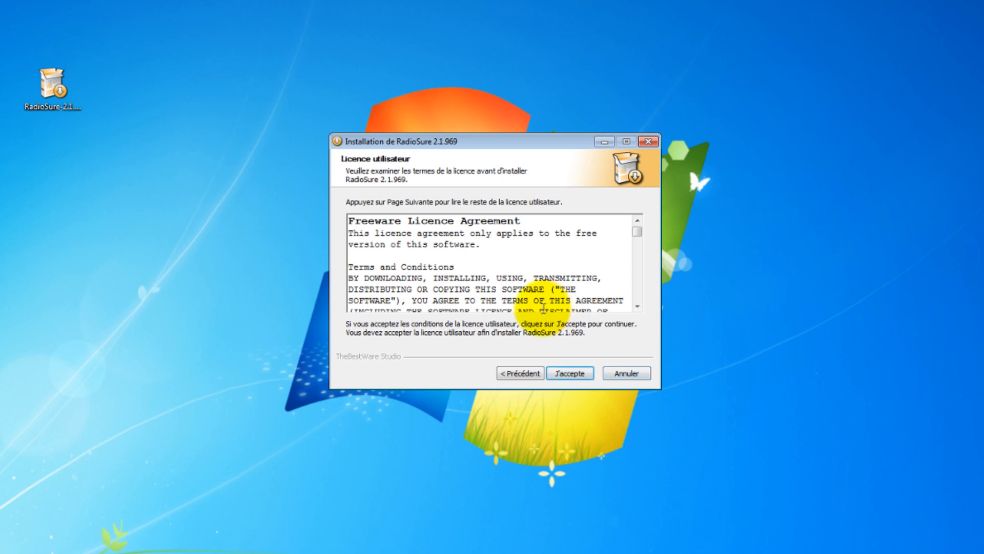
left_click(565, 373)
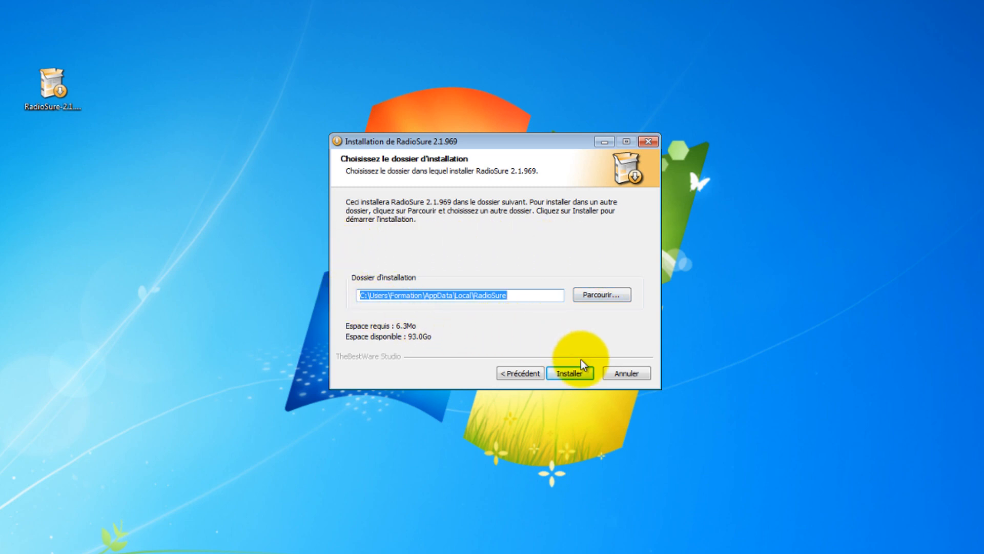
left_click(577, 374)
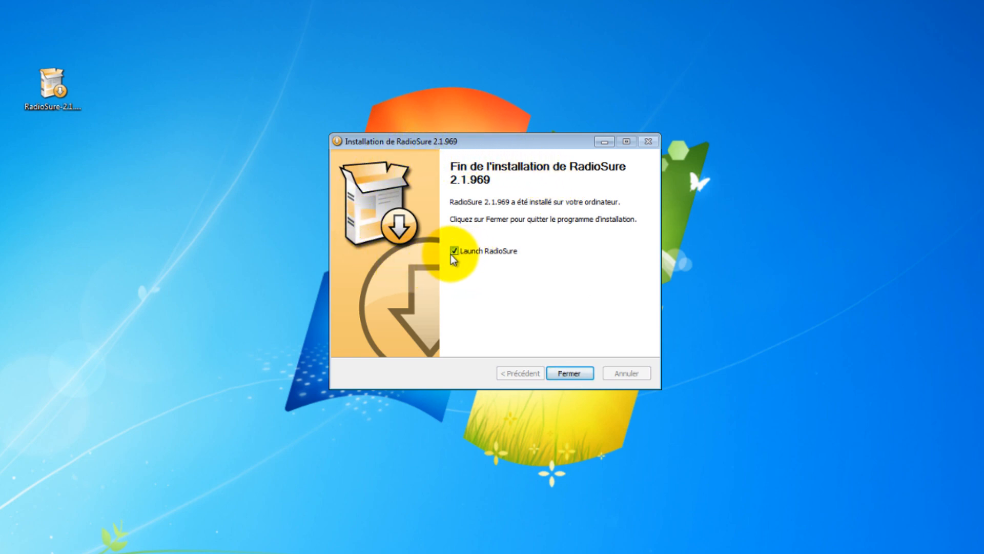
left_click(567, 374)
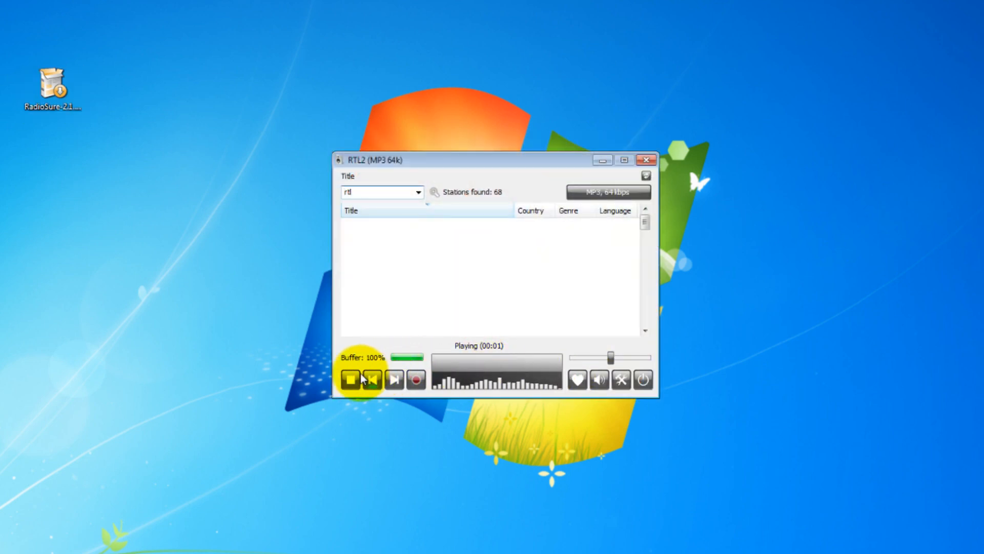
Step: Stop the playing station and clear the station search to list all stations
left_click(349, 381)
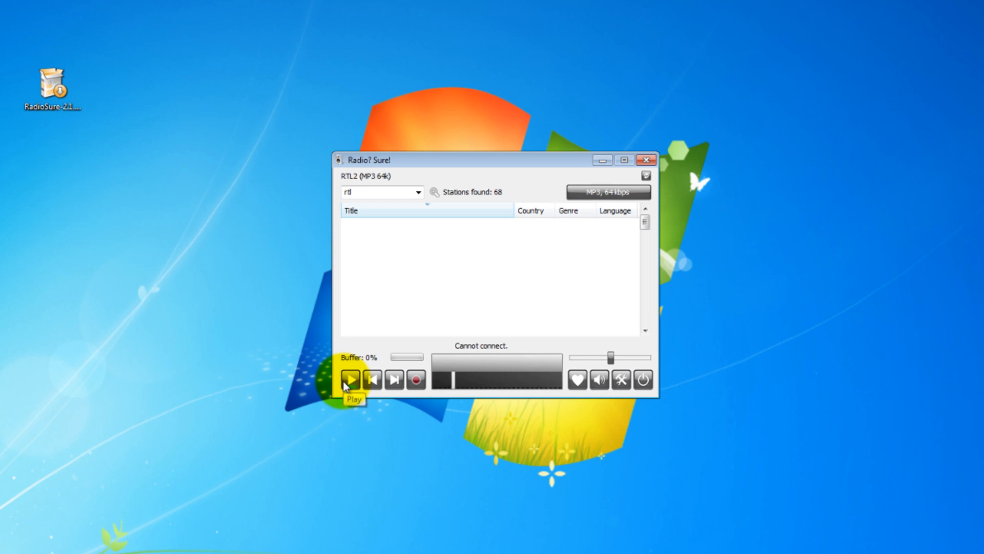
double_click(382, 194)
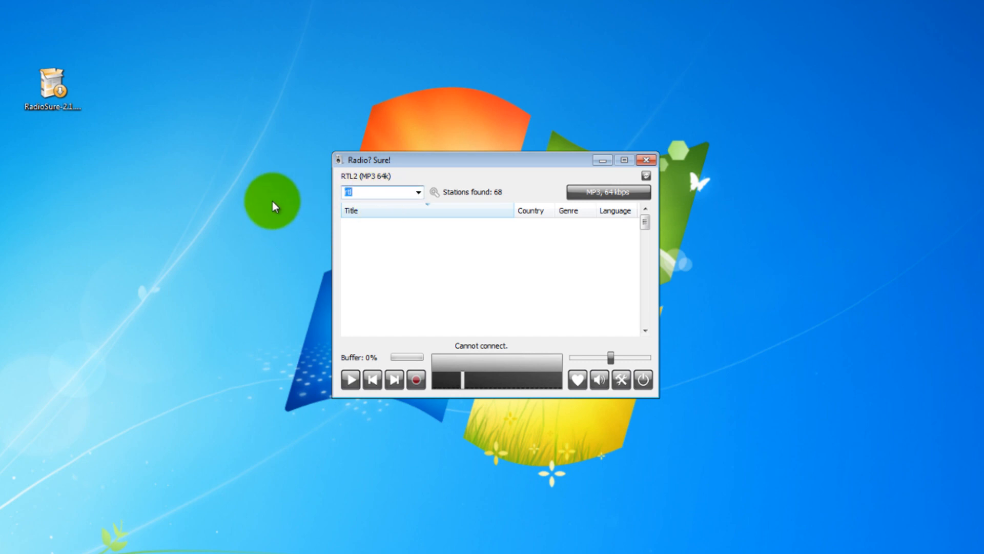
key("BackSpace")
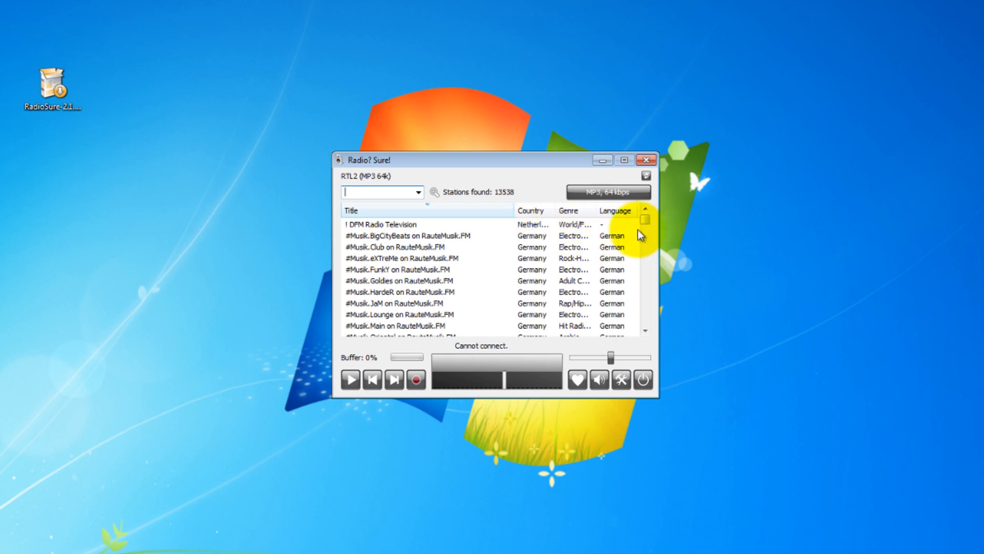
Step: Browse the full station list and play the French station "103 radio"
left_click_drag(647, 223, 648, 211)
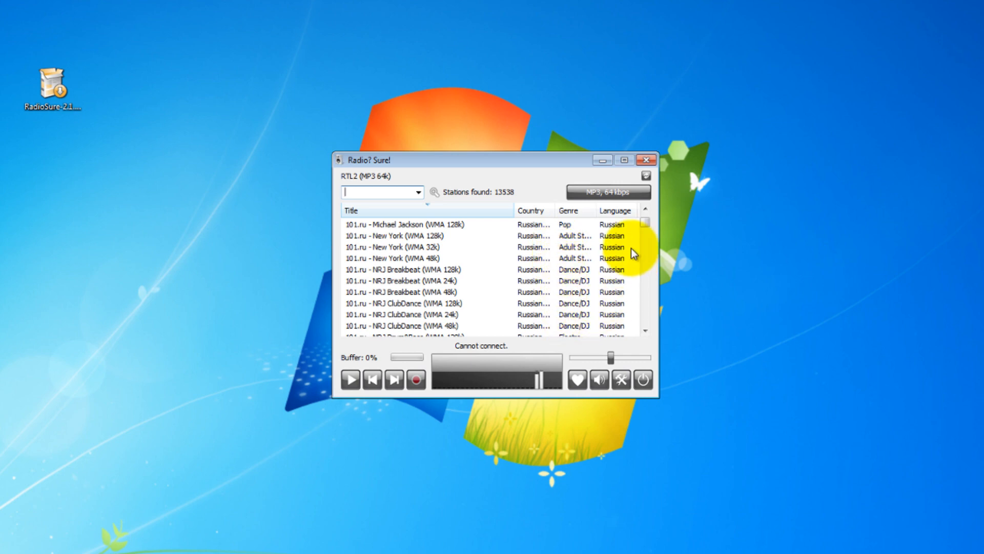
mouse_move(644, 220)
left_mouse_down()
mouse_move(645, 229)
mouse_move(647, 212)
left_mouse_up()
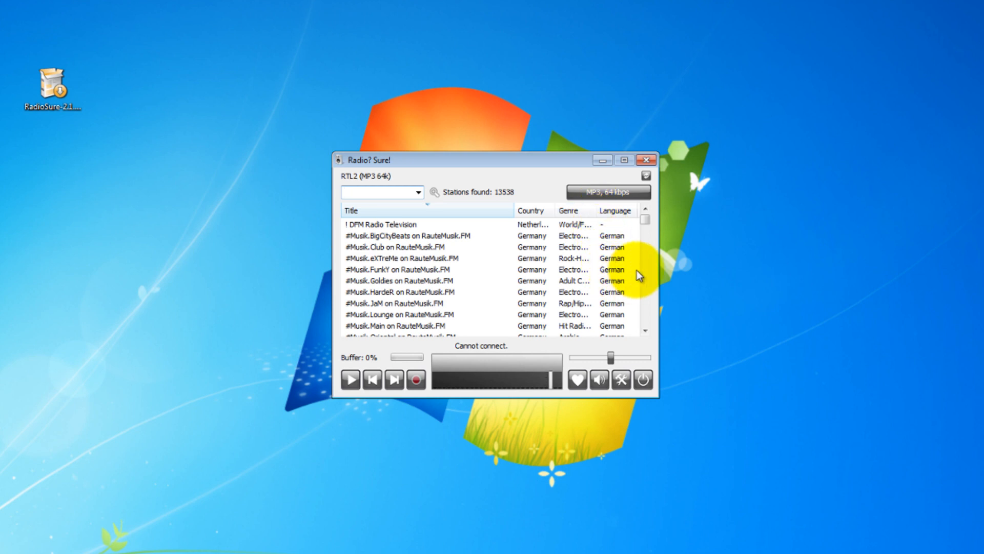
left_click_drag(646, 220, 648, 228)
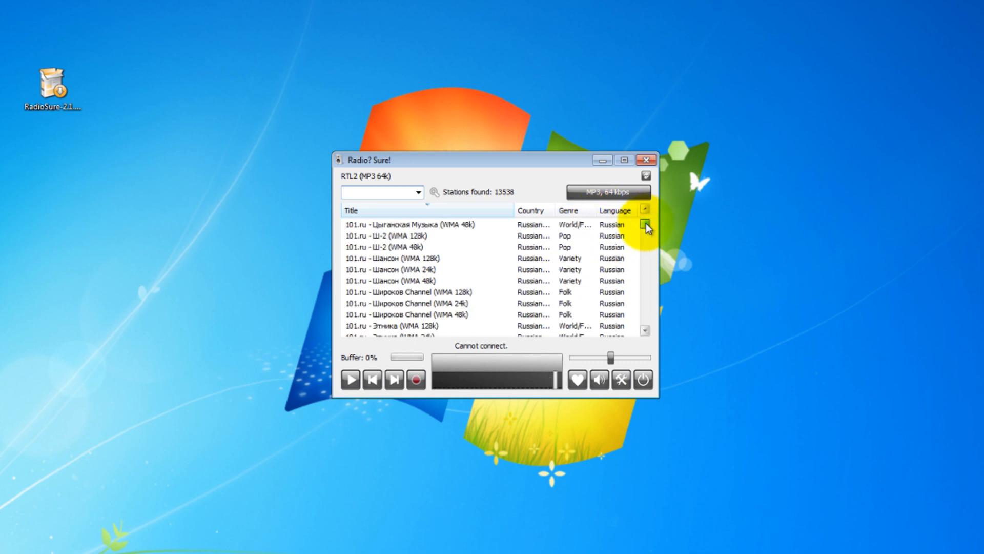
left_click(645, 331)
left_click(644, 330)
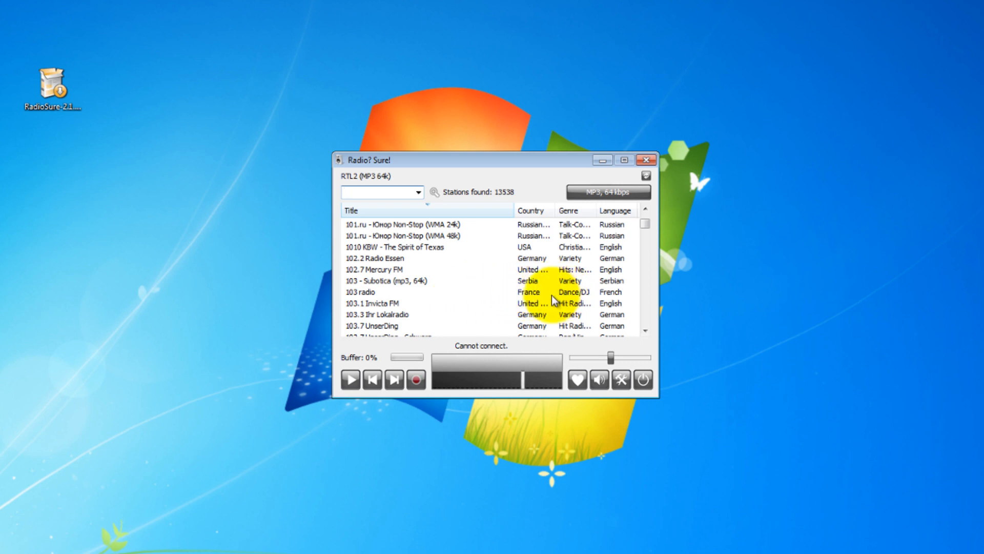
double_click(373, 292)
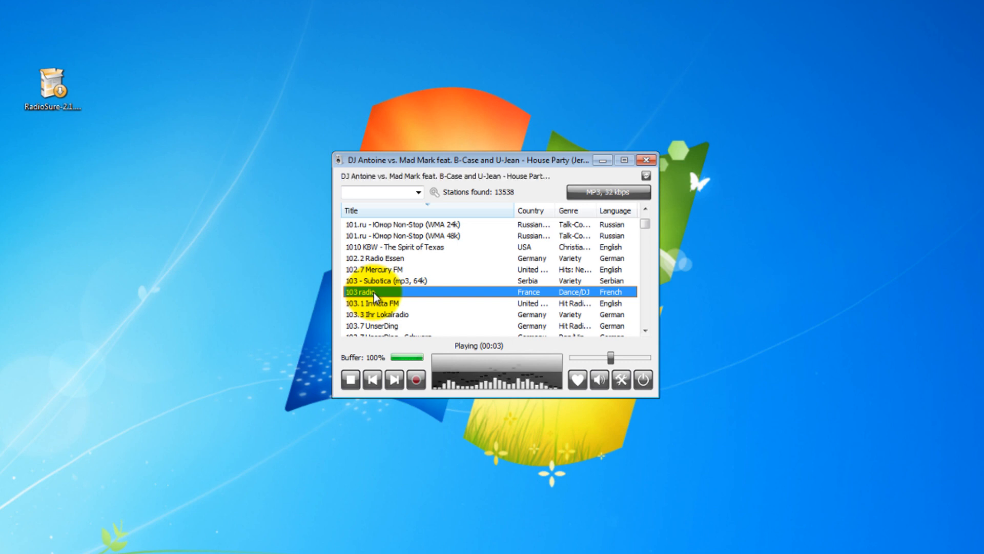
Step: Stop the 103 radio stream, restart it, and stop it again
left_click(352, 380)
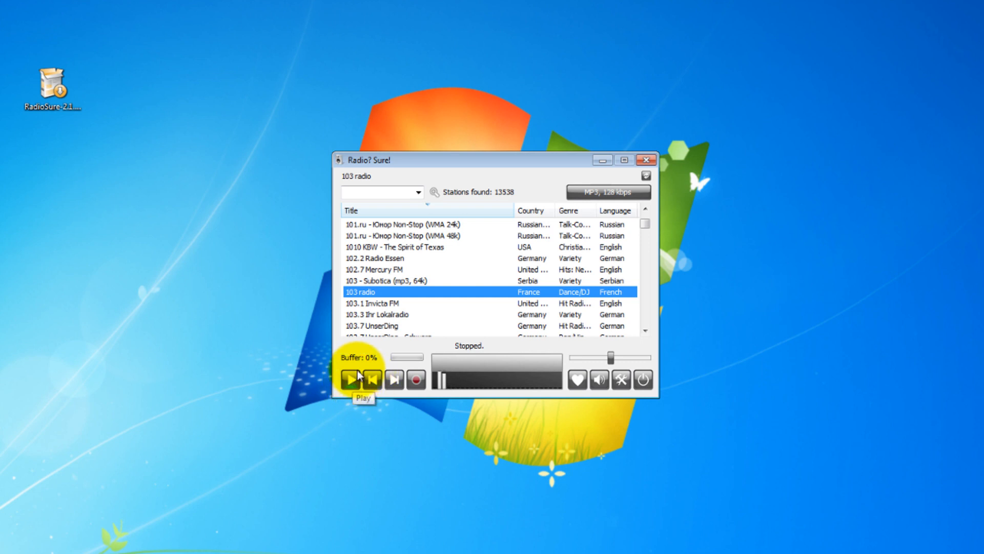
left_click(351, 380)
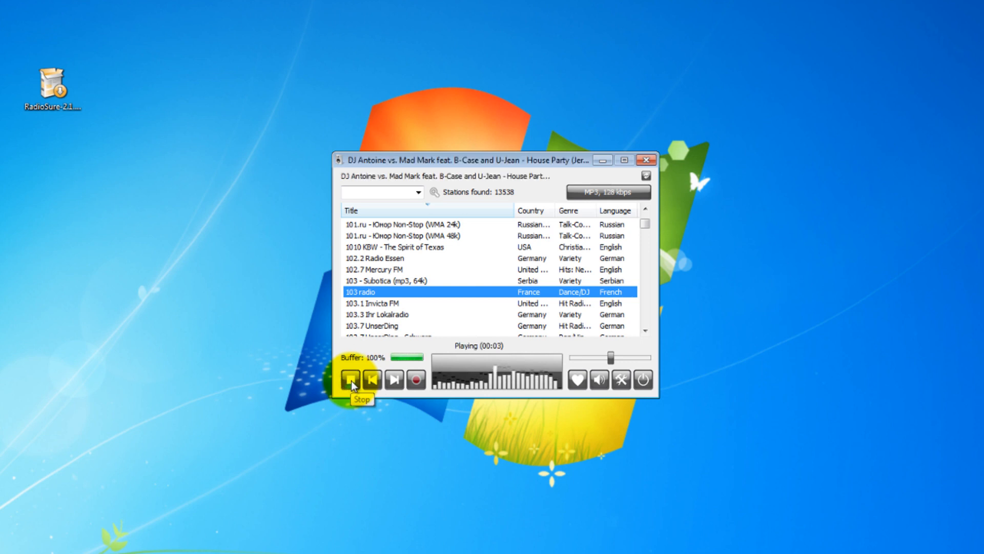
left_click(352, 381)
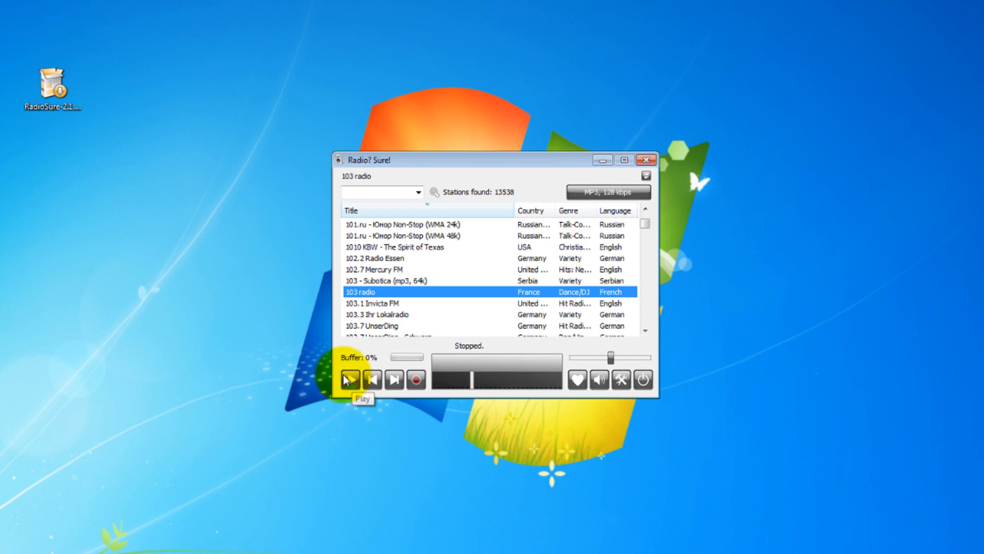
Step: Search the station list for "rtl2"
mouse_move(645, 224)
left_mouse_down()
mouse_move(644, 243)
mouse_move(649, 211)
left_mouse_up()
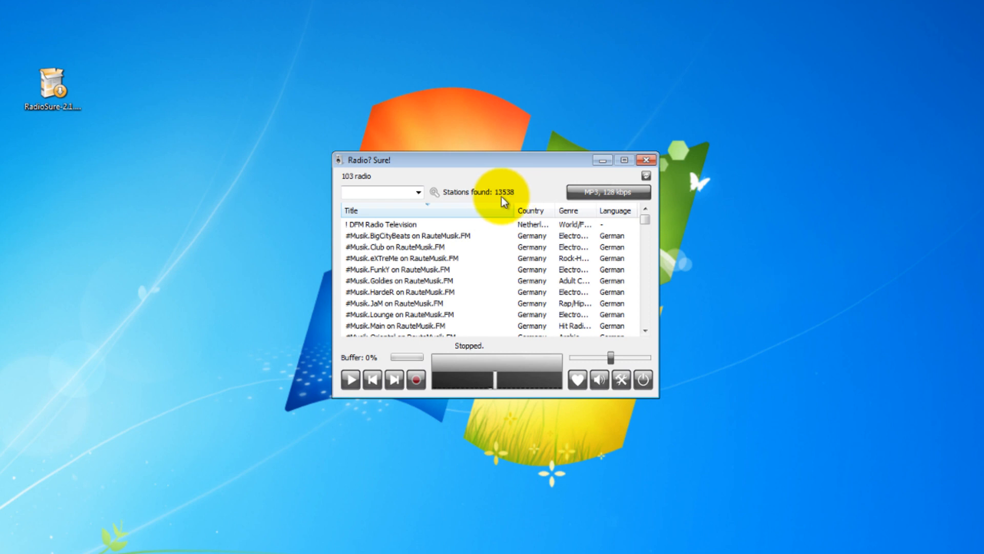
left_click(380, 190)
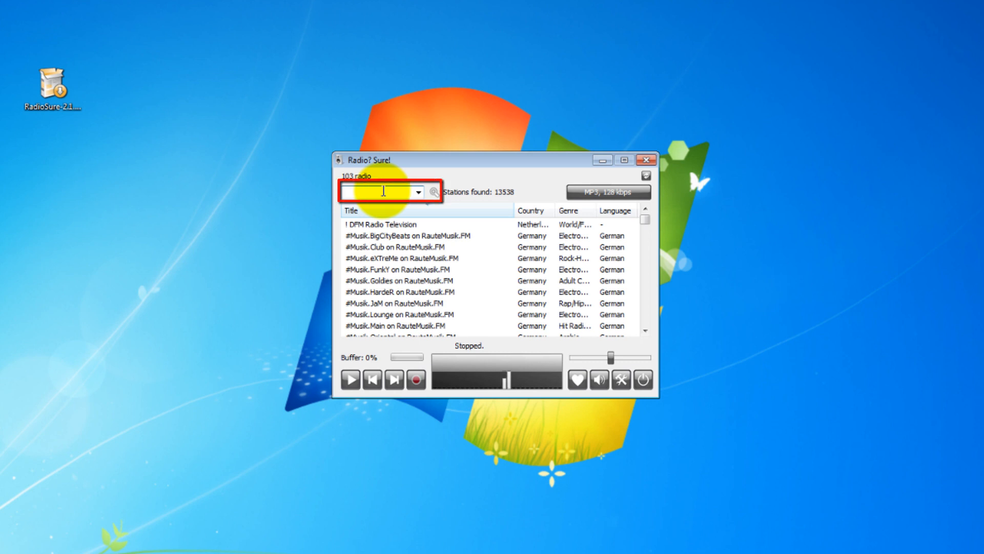
type("rtl")
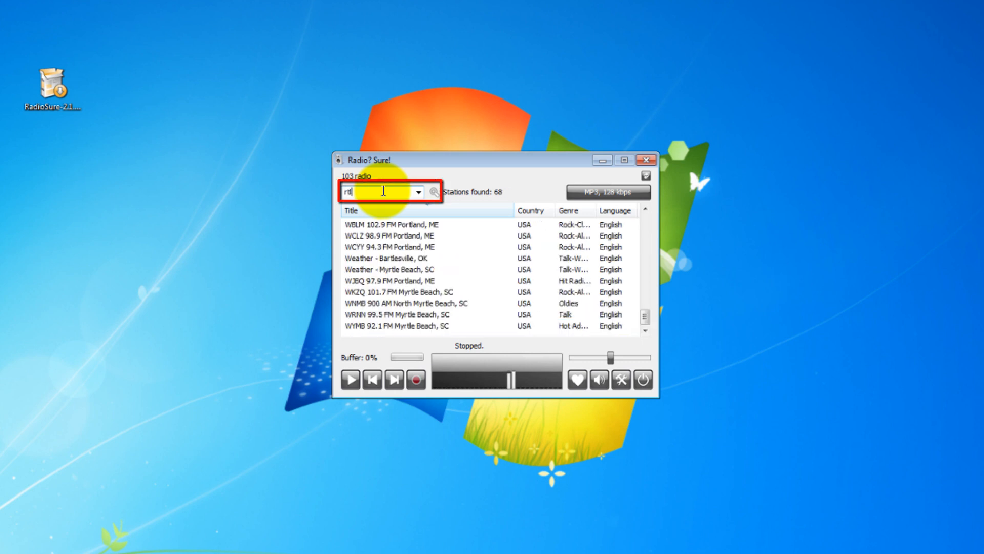
type("2")
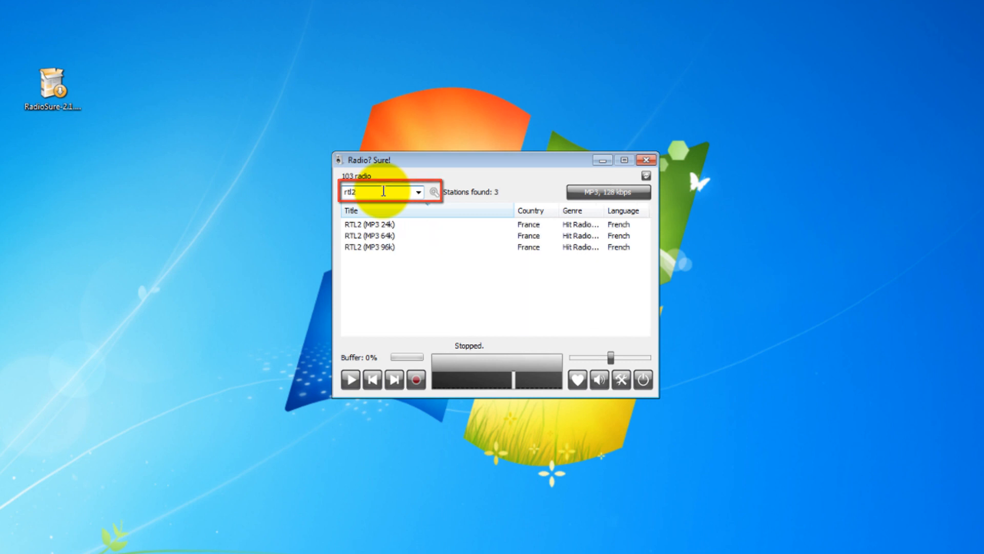
Step: Play the RTL2 24k, 64k and 96k streams one after another and stop playback
double_click(382, 228)
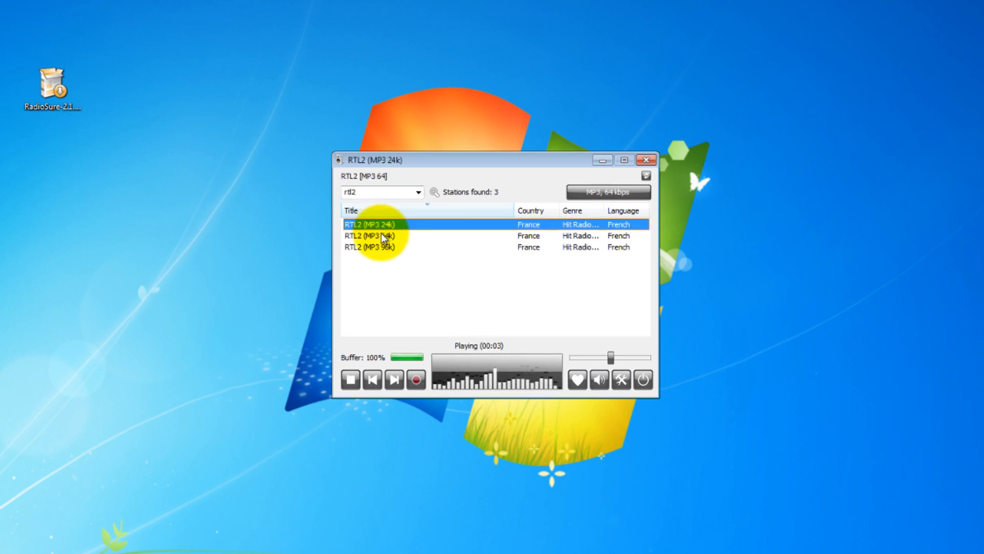
double_click(380, 235)
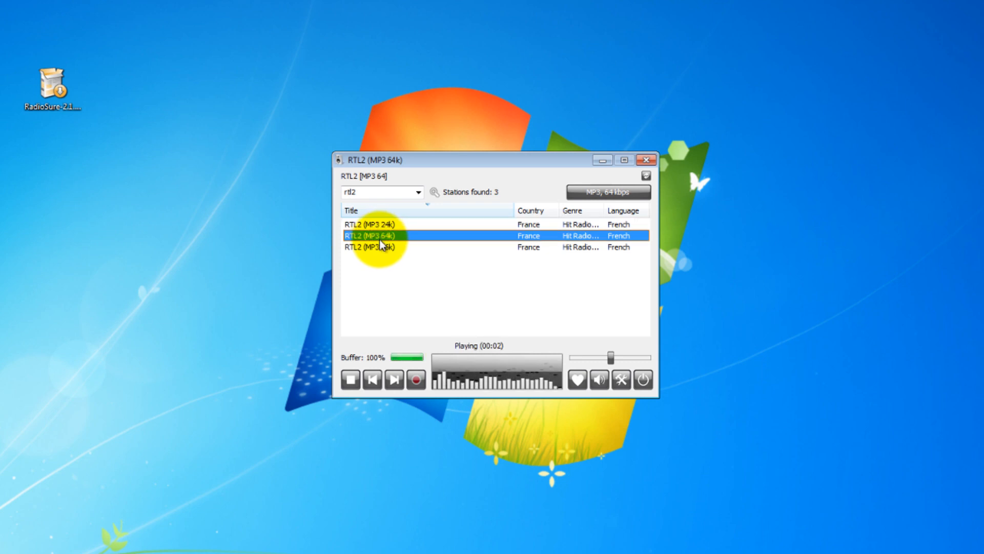
double_click(379, 247)
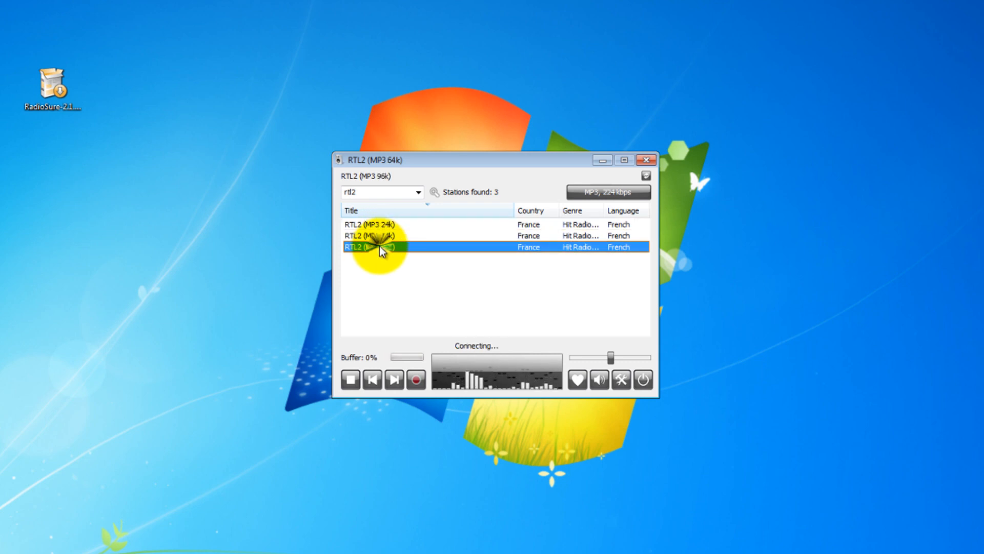
left_click(351, 380)
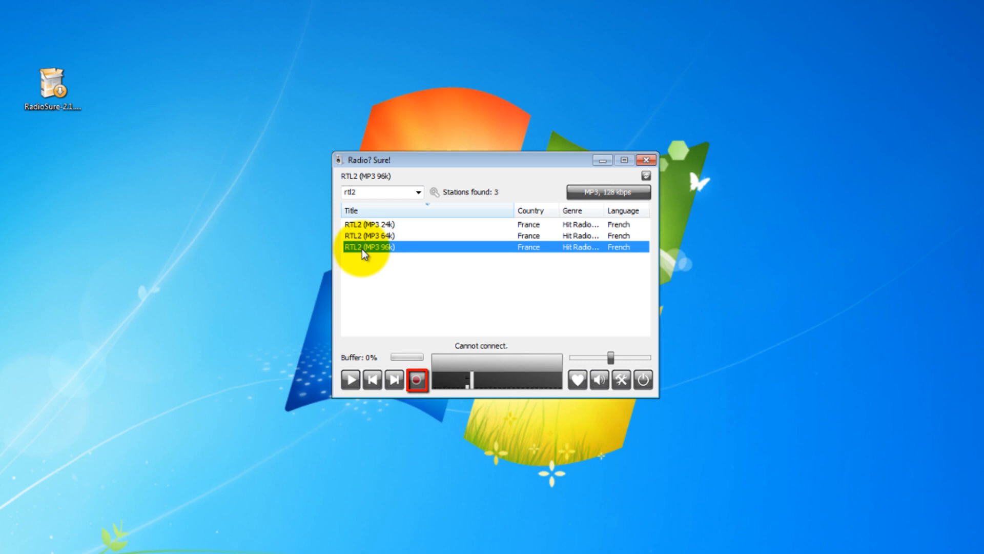
Step: Record the RTL2 (MP3 96k) stream while it plays, and stop playback along with the recording
double_click(362, 248)
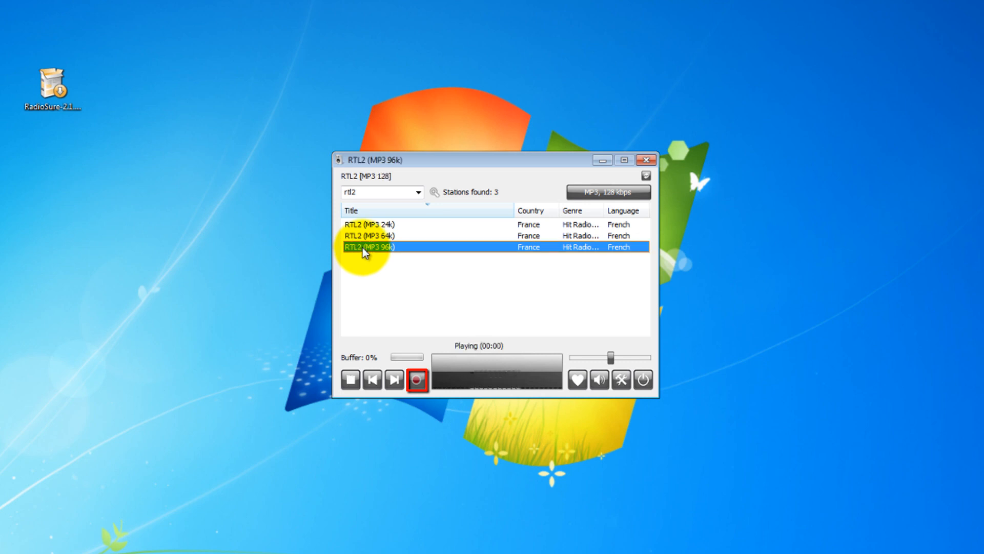
left_click(420, 380)
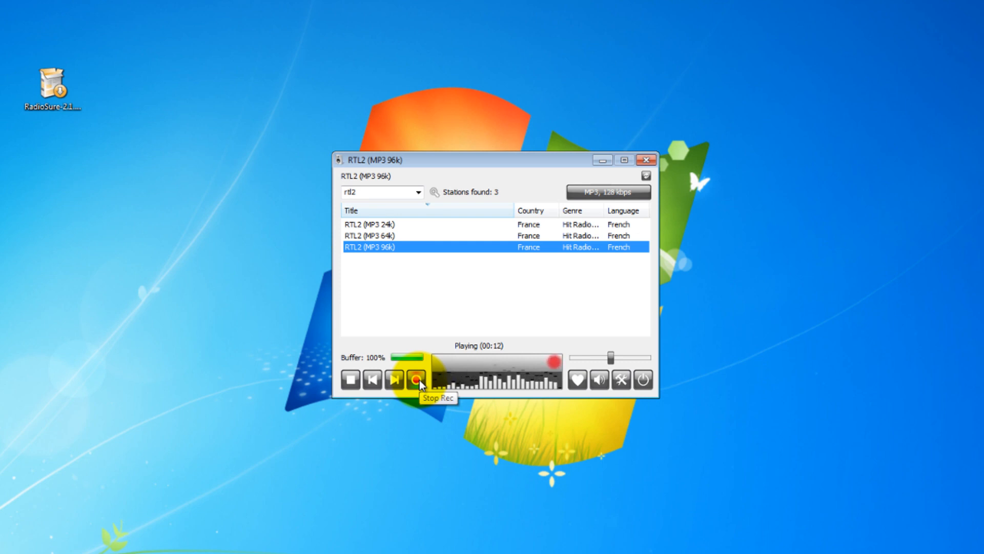
left_click(351, 379)
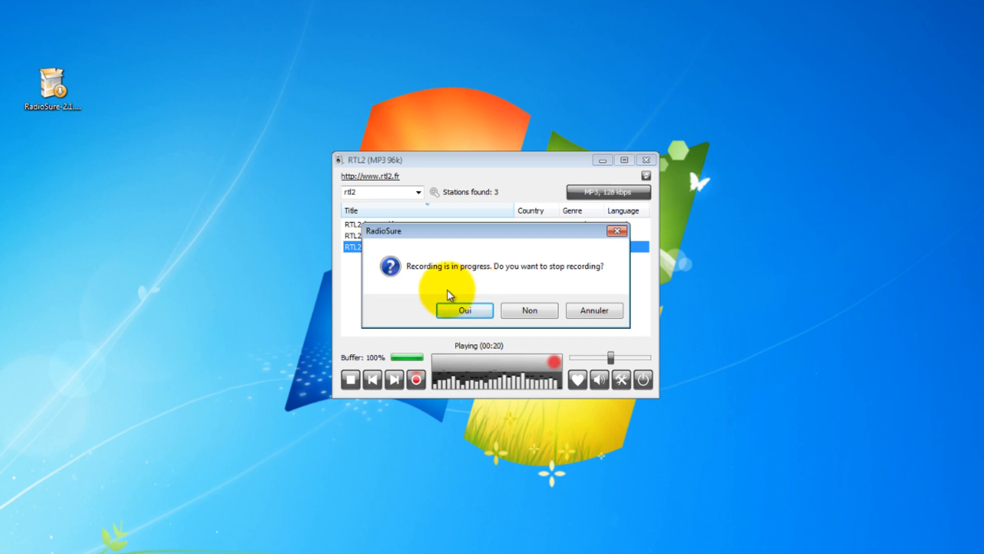
left_click(468, 312)
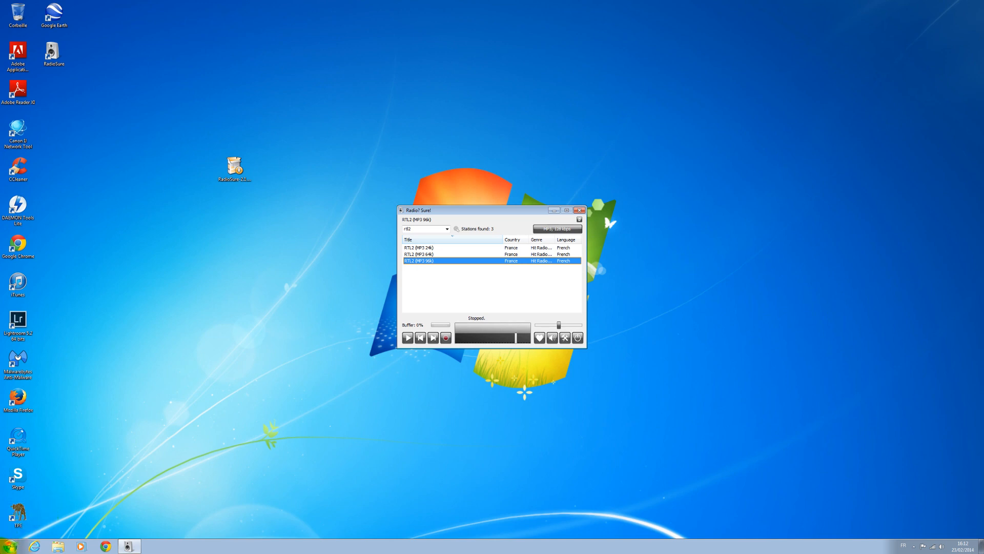
Step: Open the personal folder and go into Ma musique, RadioSure Recordings, down to the RTL2 (MP3 96k) folder
left_click(9, 546)
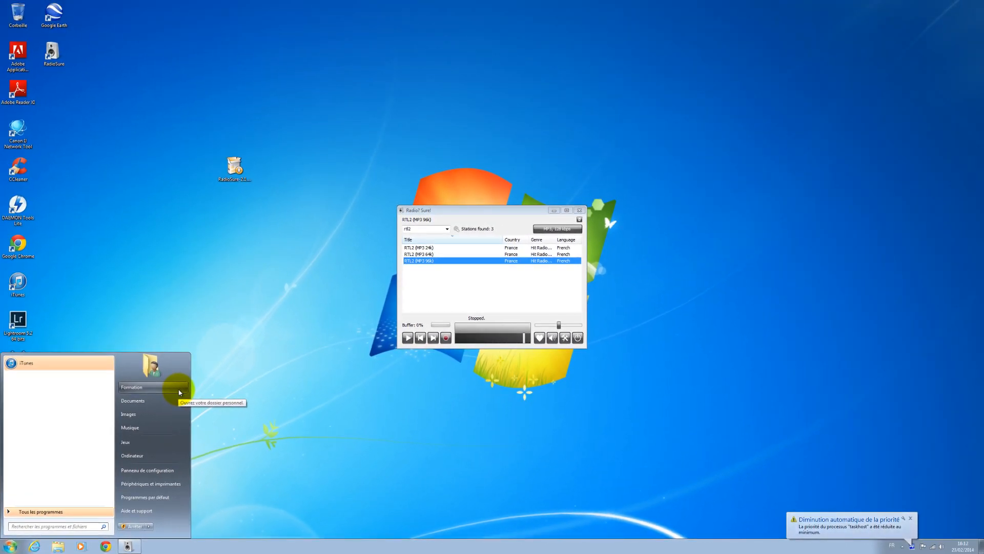
left_click(194, 379)
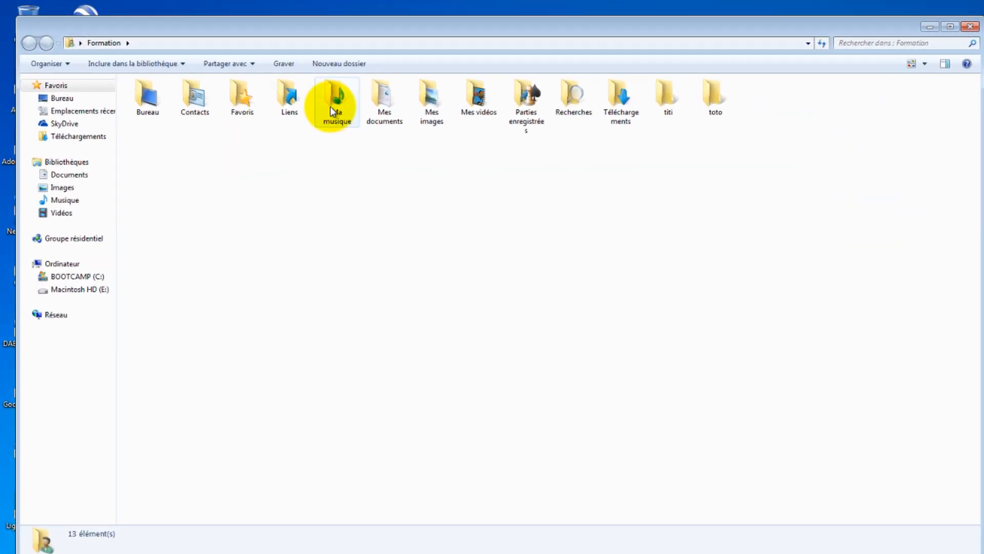
double_click(213, 61)
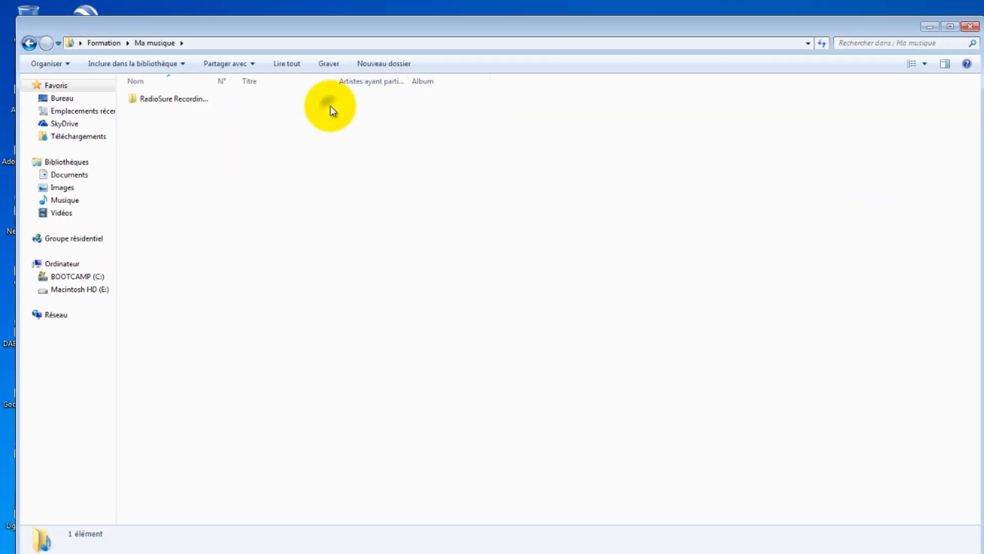
double_click(166, 102)
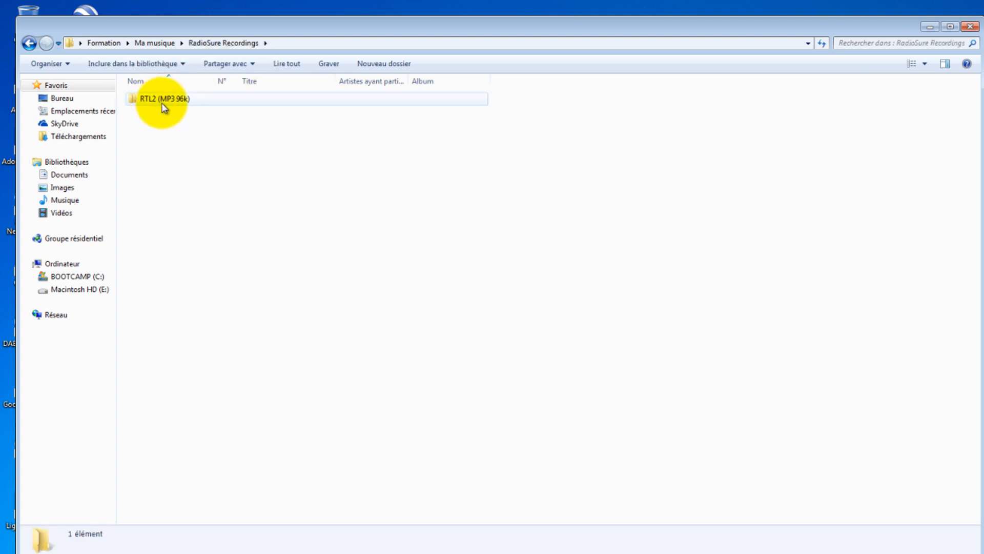
double_click(162, 100)
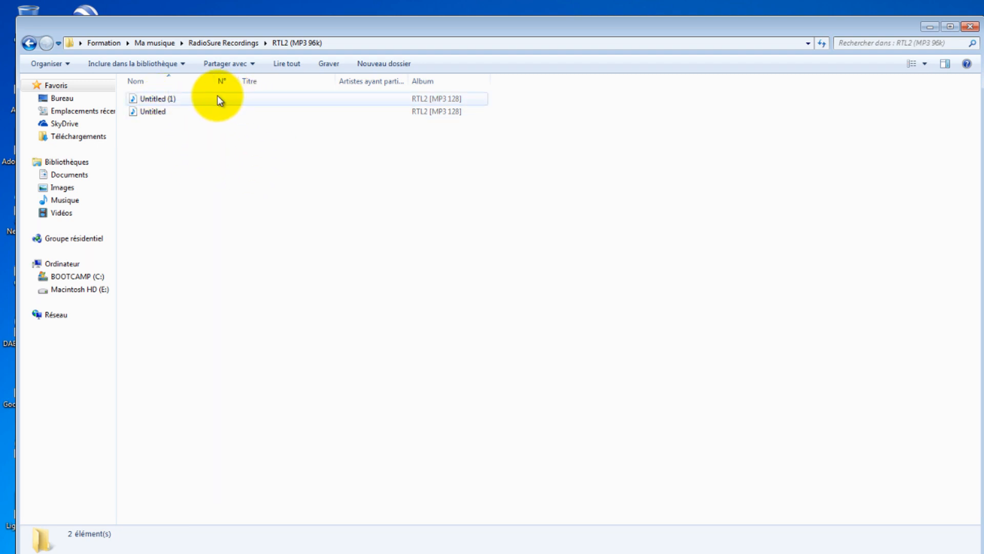
Step: Play the recording Untitled (1), and close the media player and the folder window
double_click(165, 99)
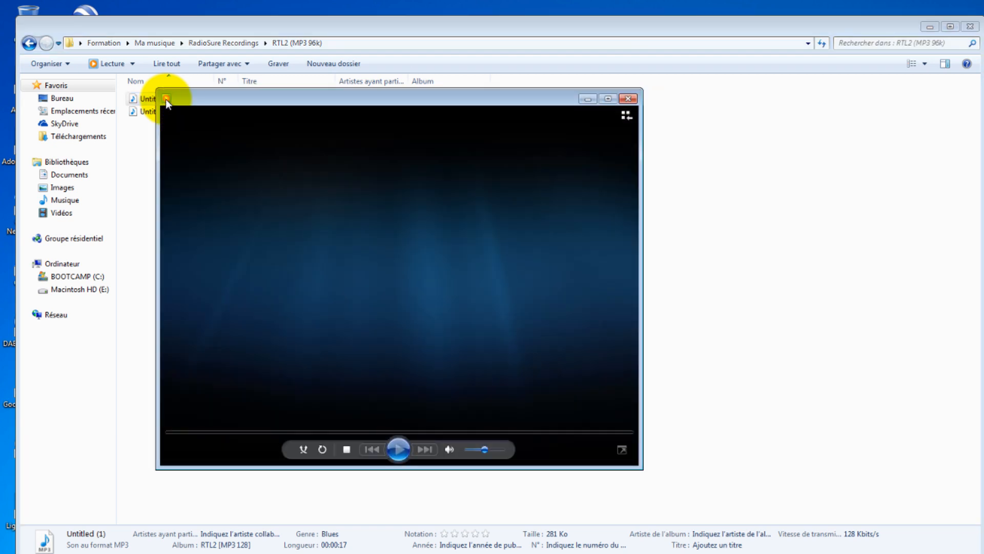
left_click(628, 98)
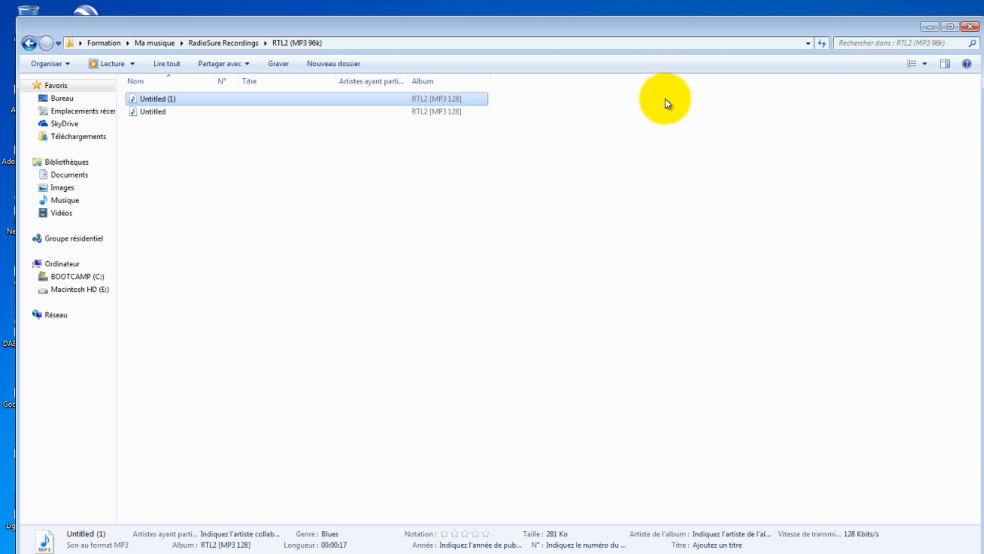
left_click(970, 26)
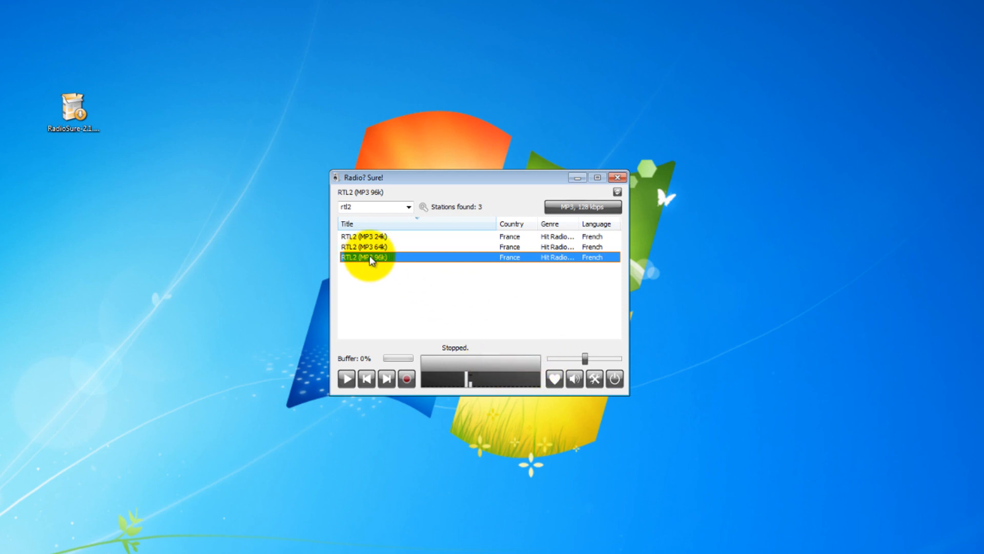
Step: Add the RTL2 (MP3 96k) station to the favorites and check the favorites list
right_click(384, 257)
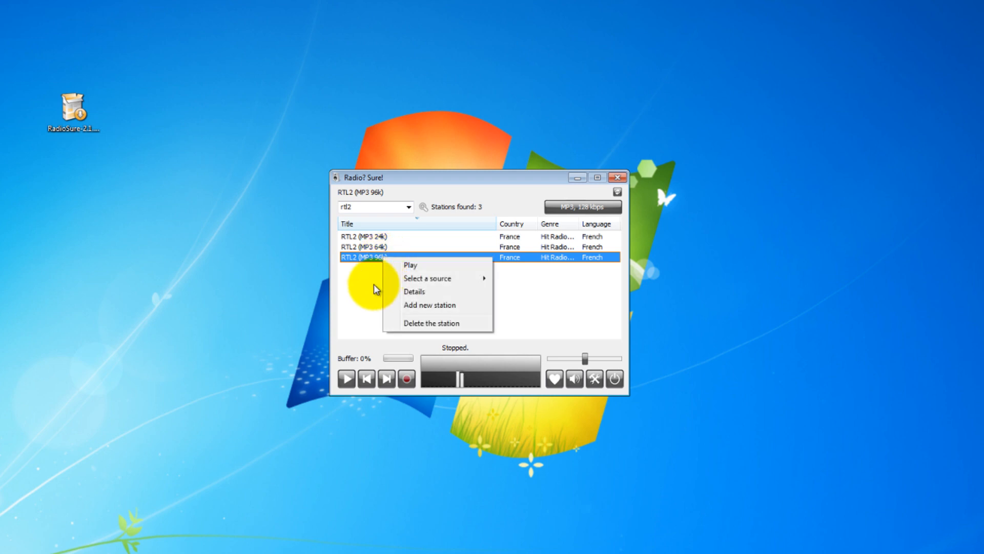
left_click(362, 292)
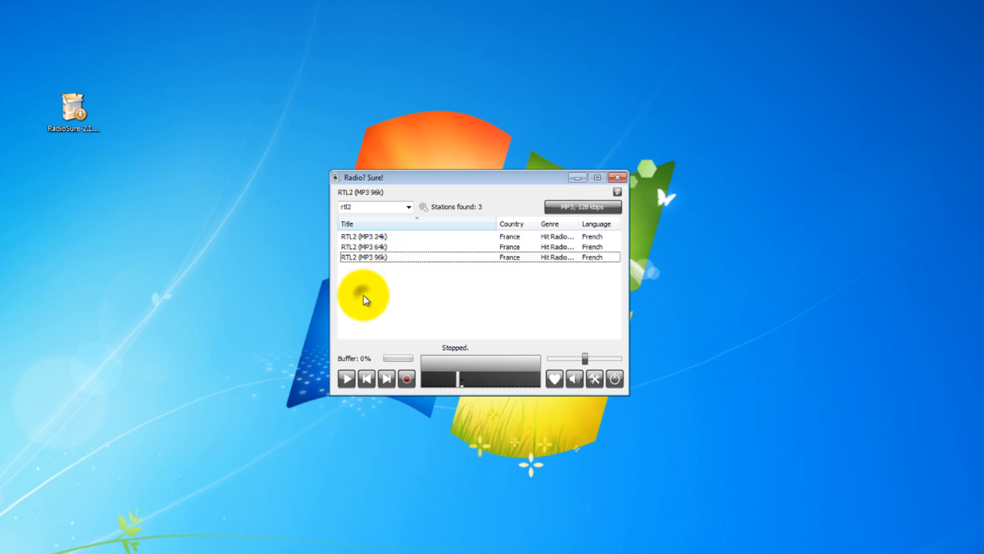
left_click(370, 261)
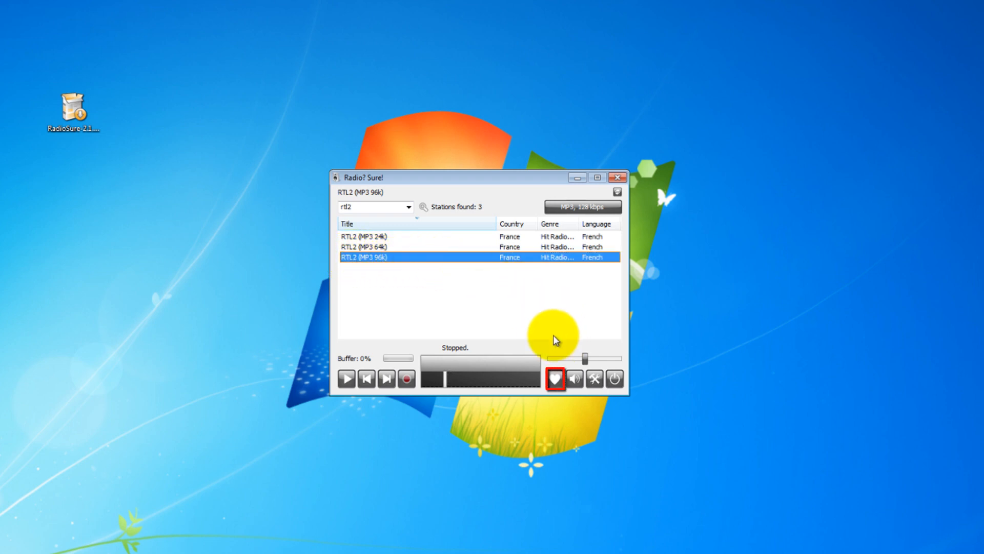
left_click(556, 380)
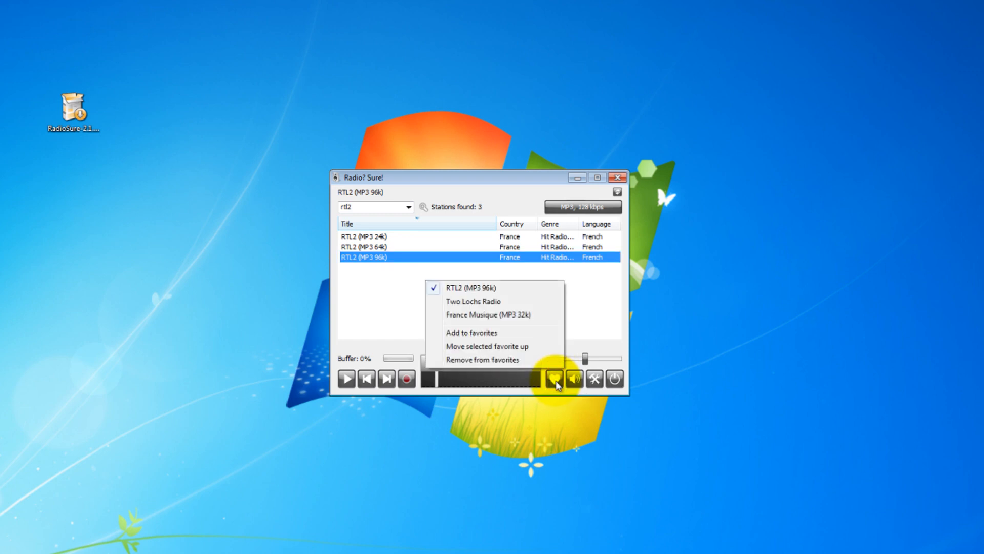
left_click(508, 336)
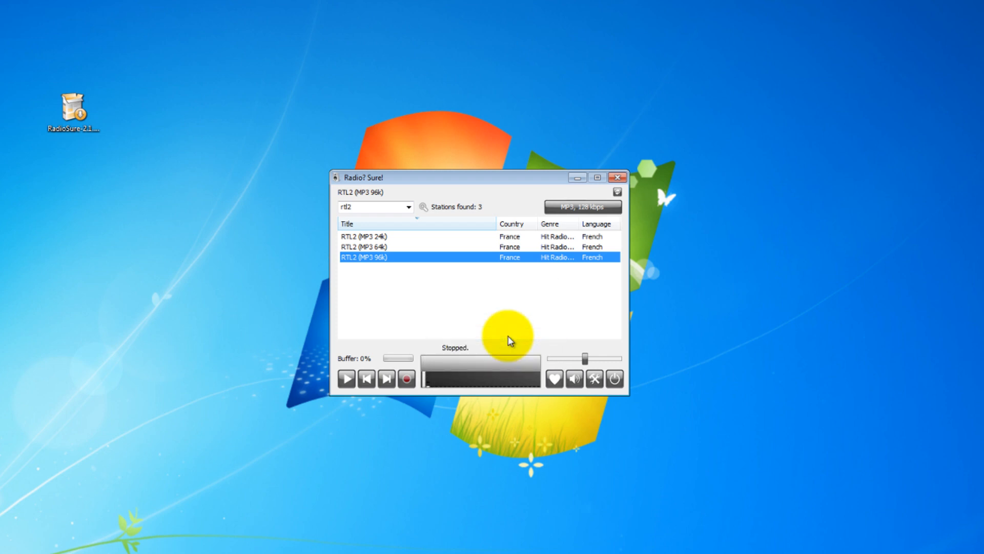
left_click(555, 380)
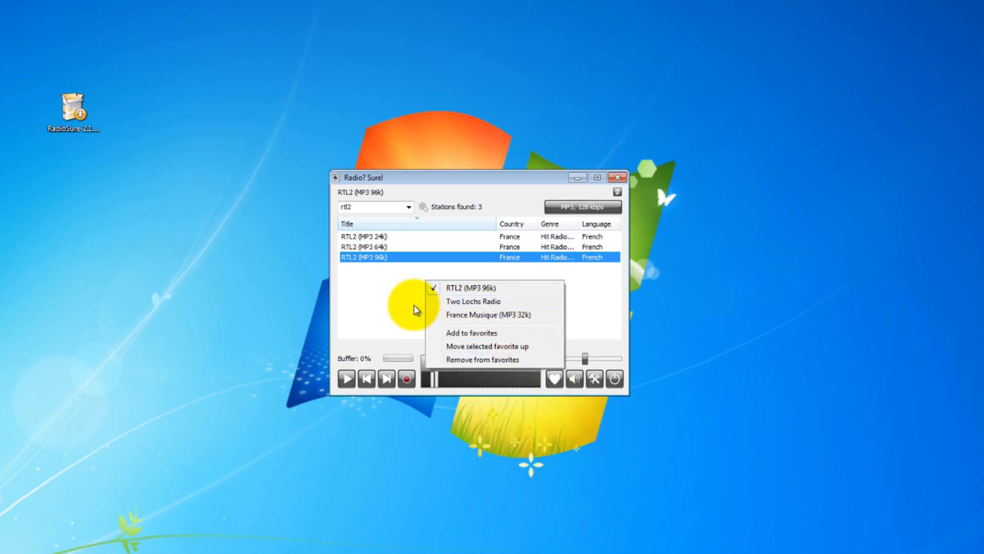
left_click(387, 294)
Step: Search the station list for "europe1", play the Europe 1 station and stop it
key("Tab")
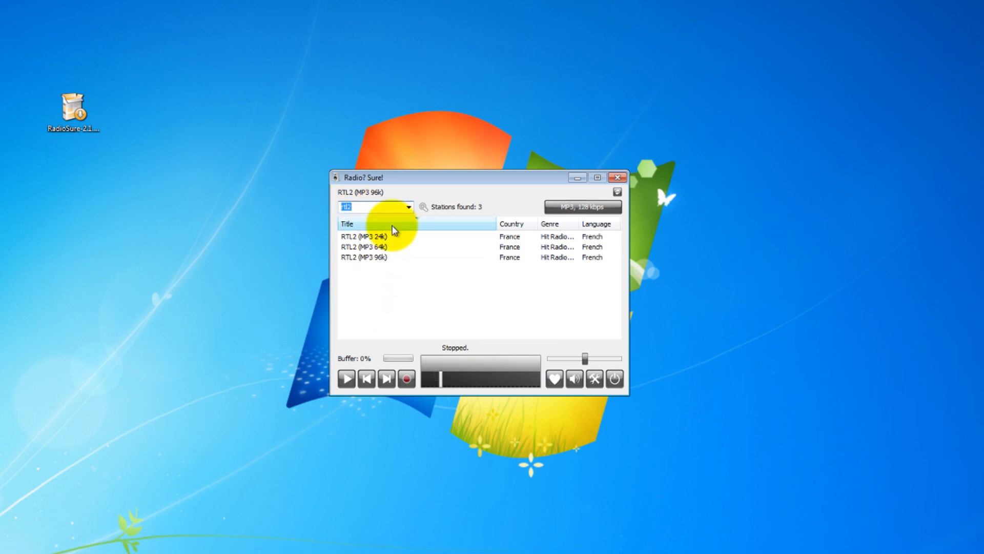
type("europe")
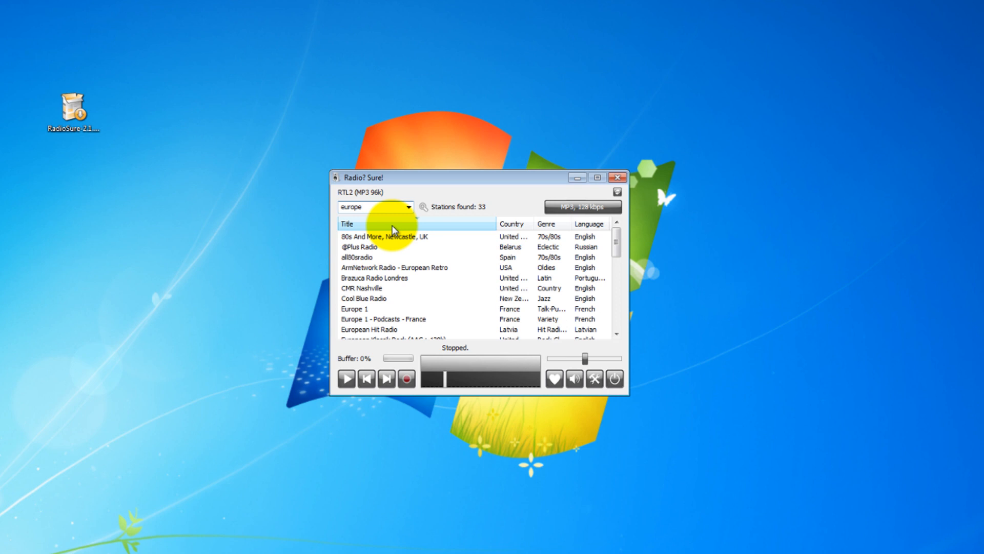
type("1")
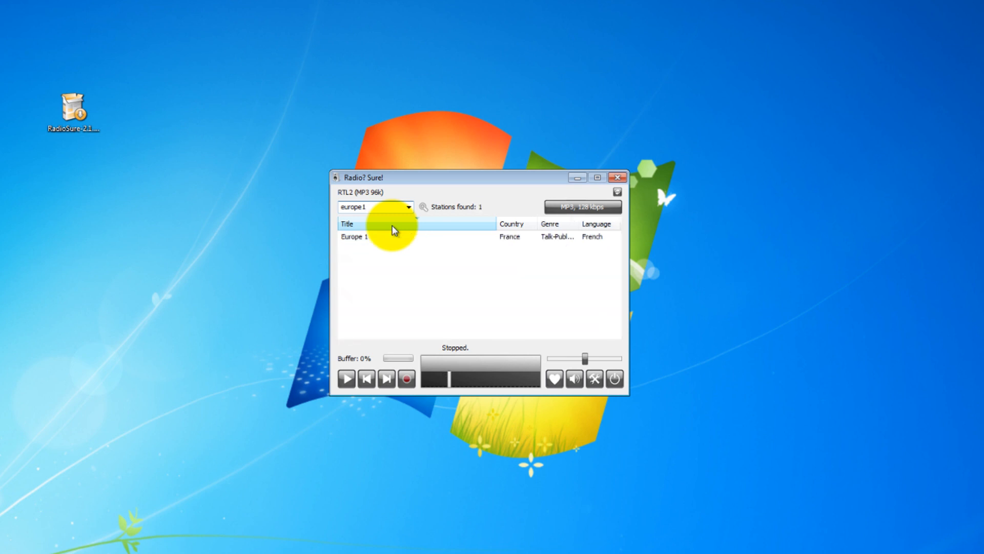
double_click(364, 243)
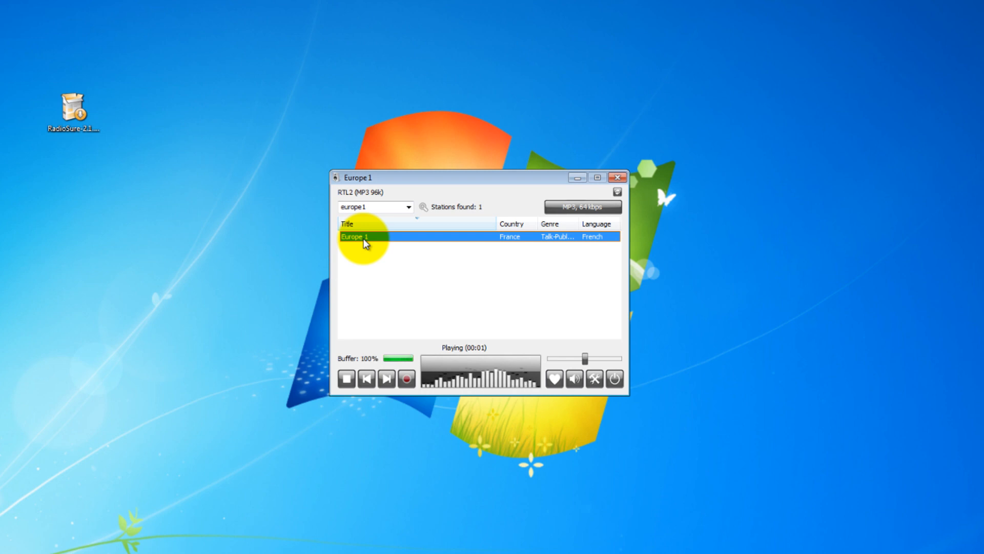
left_click(348, 380)
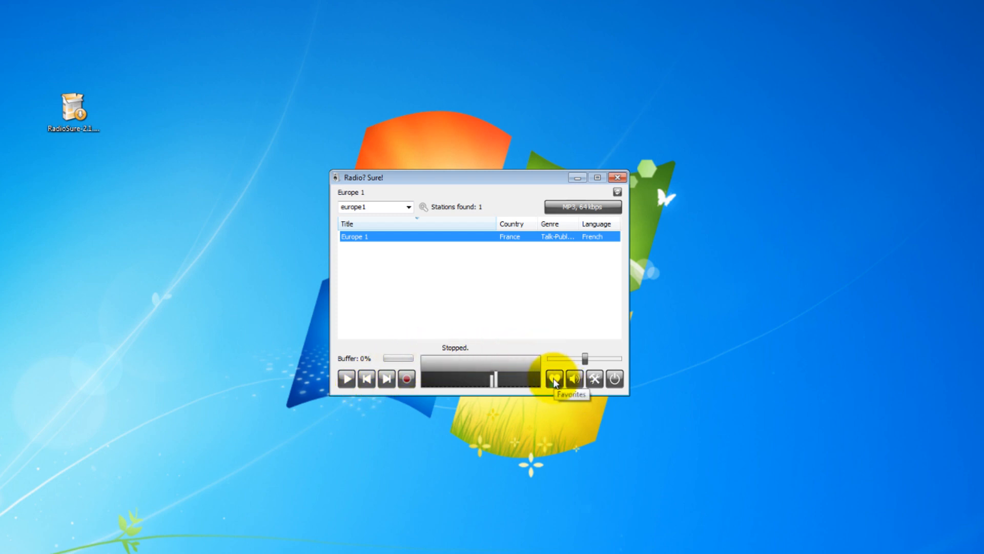
Step: Add the Europe 1 station to the favorites and check that it is in the favorites list
left_click(555, 380)
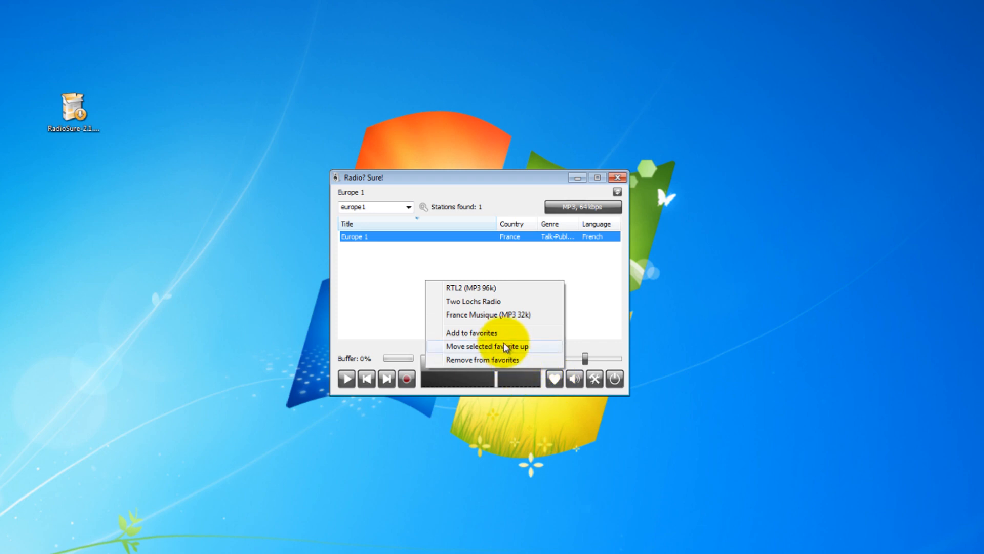
left_click(493, 333)
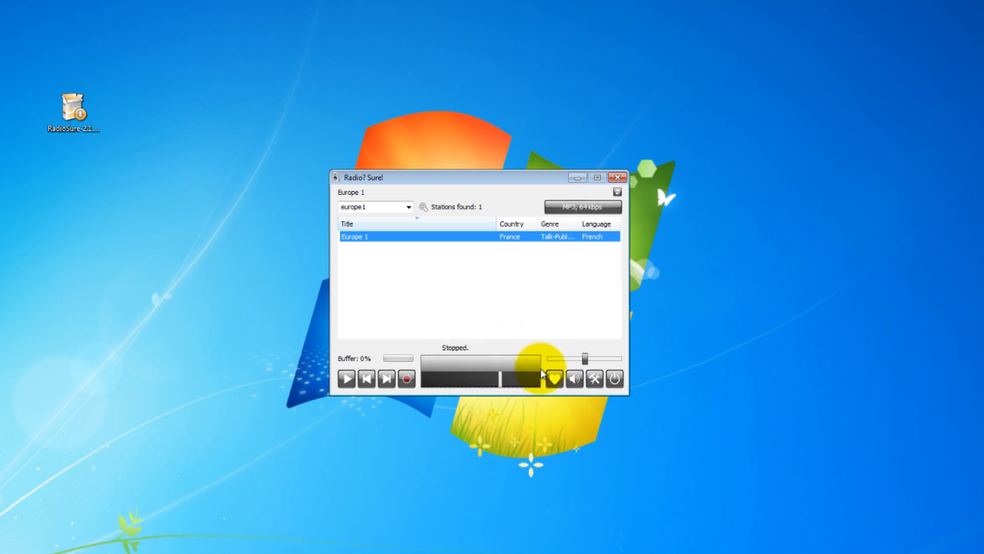
left_click(549, 380)
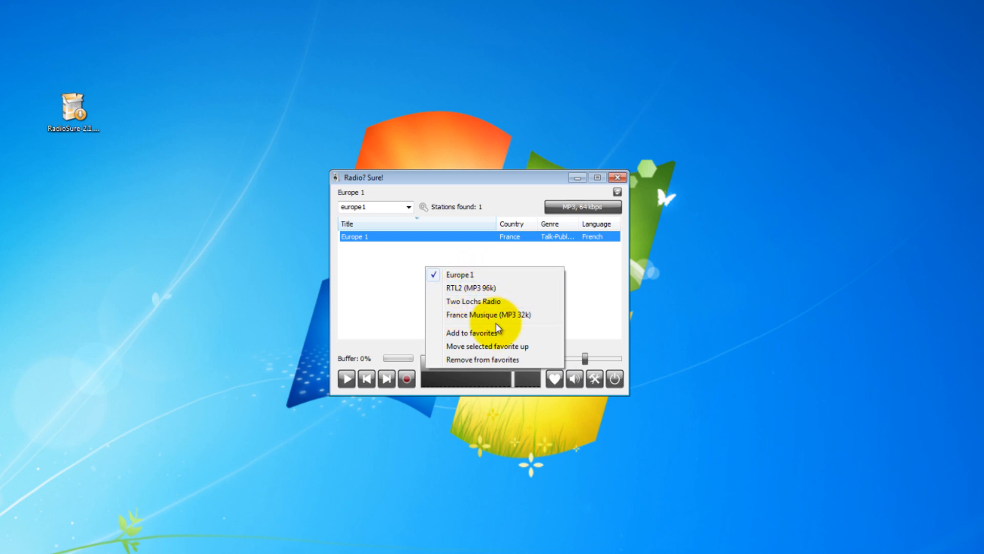
left_click(388, 350)
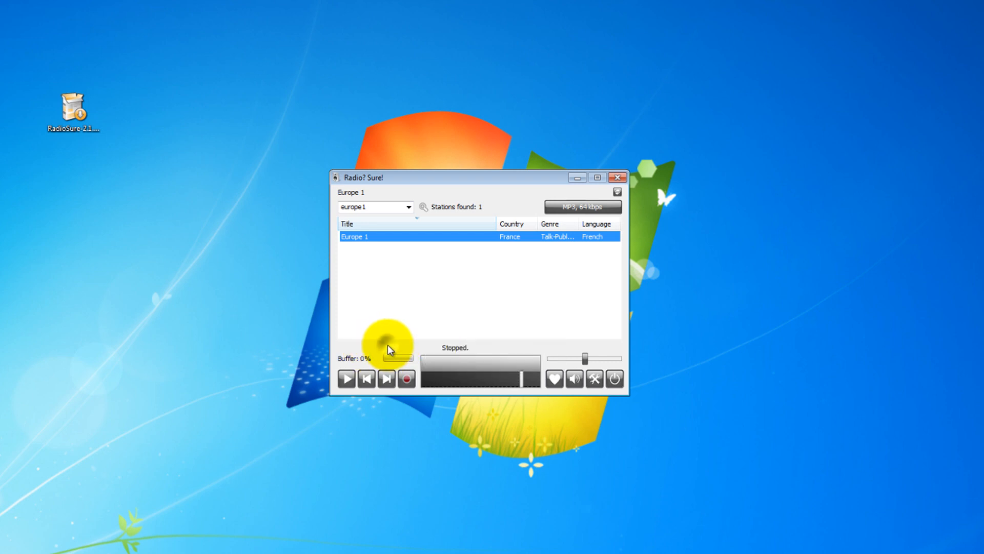
Step: Play Europe 1 with the sound muted, unmute it and lower the volume to near its minimum
left_click(574, 380)
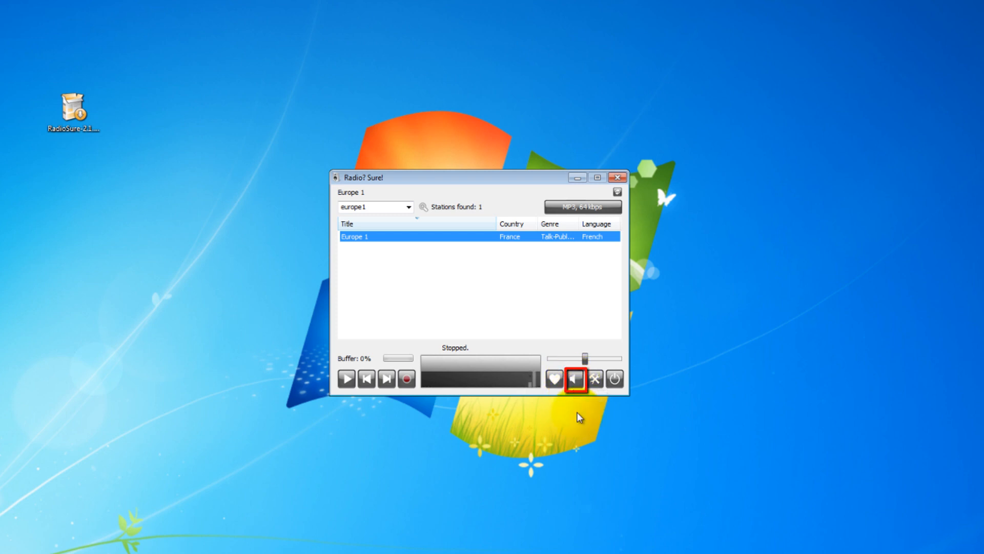
left_click(348, 380)
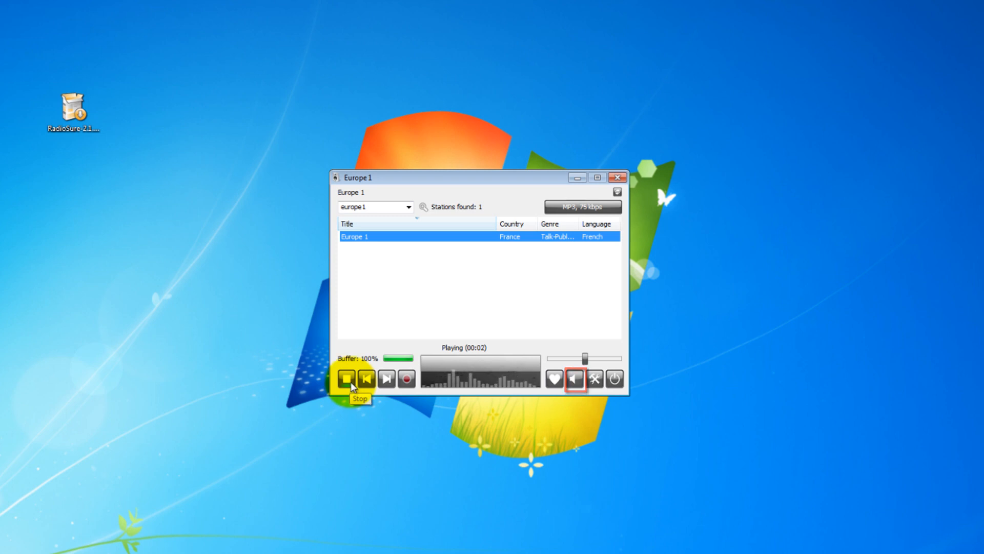
left_click(576, 380)
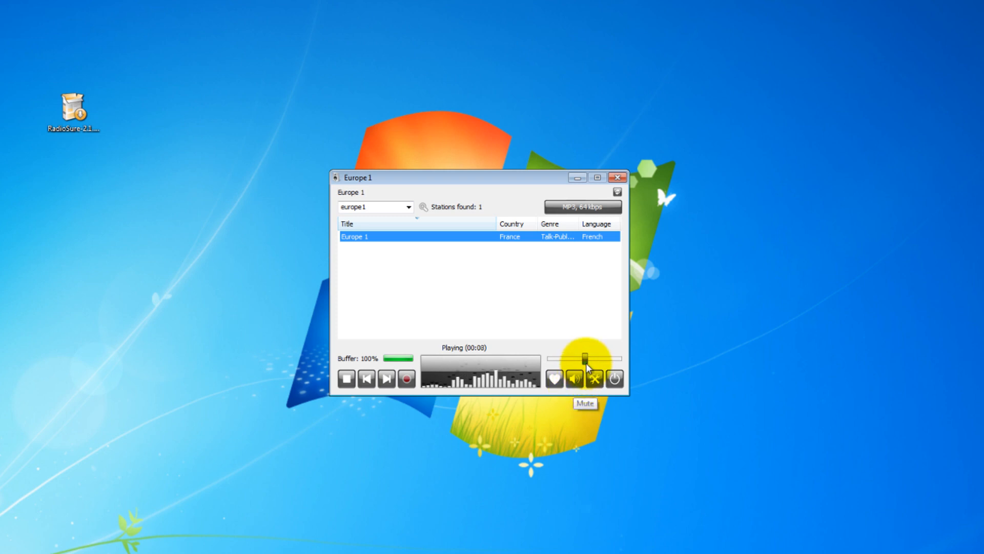
left_click_drag(587, 365, 558, 362)
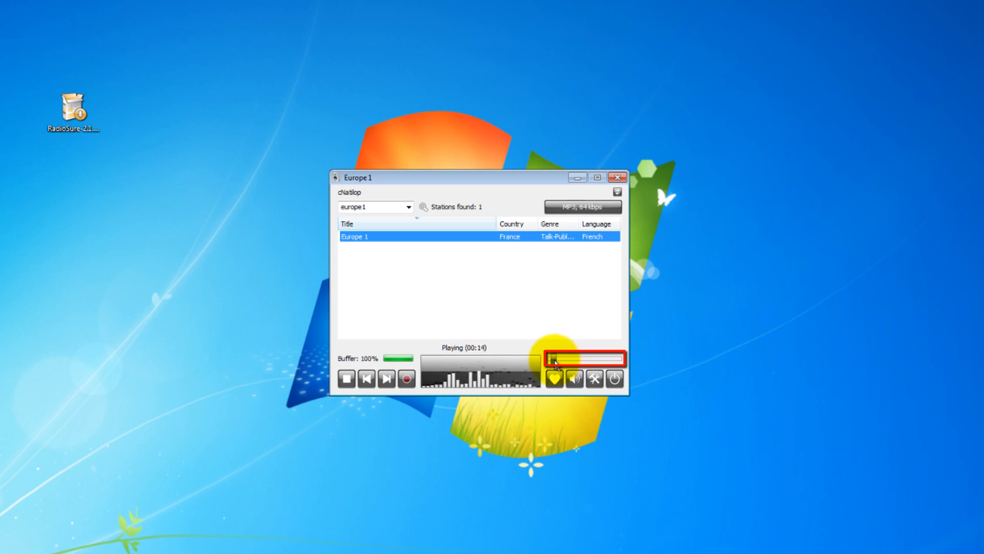
Step: Review the general options and the hot-key and command-line information, close the options and exit RadioSure
left_click(595, 379)
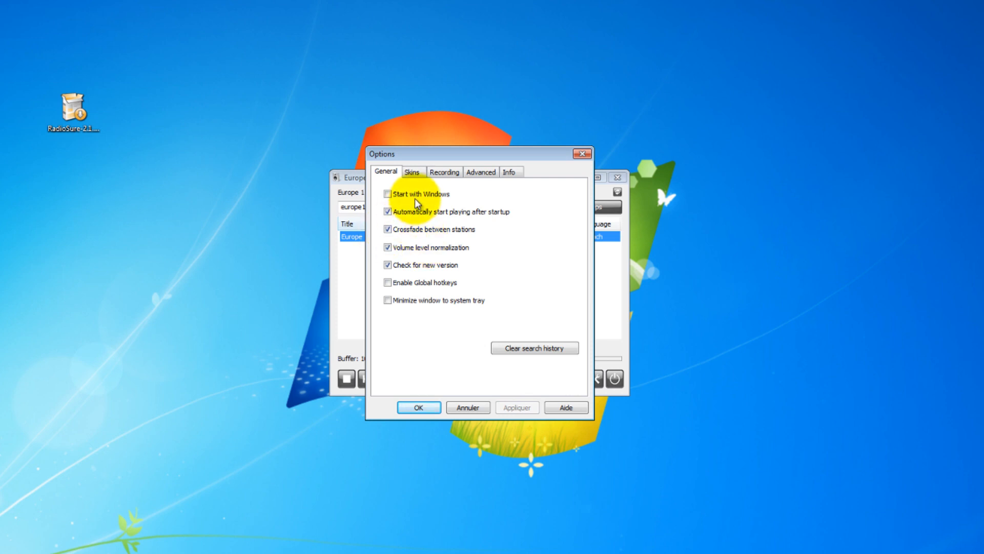
left_click(511, 174)
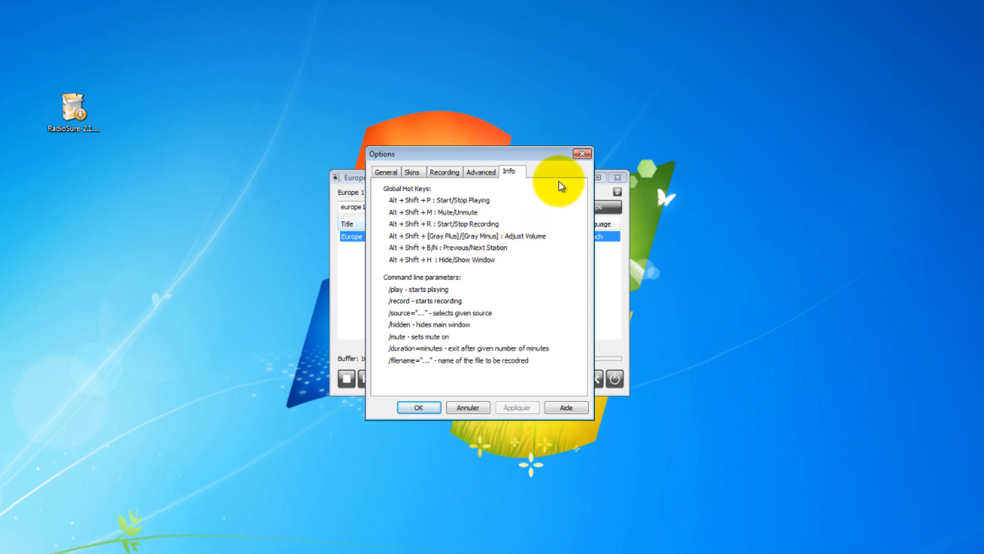
left_click(583, 155)
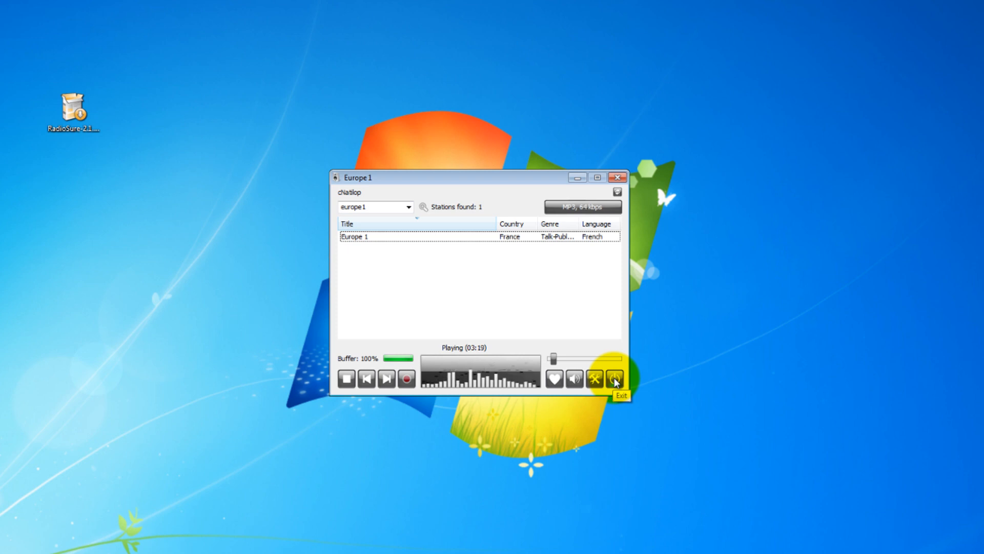
left_click(615, 382)
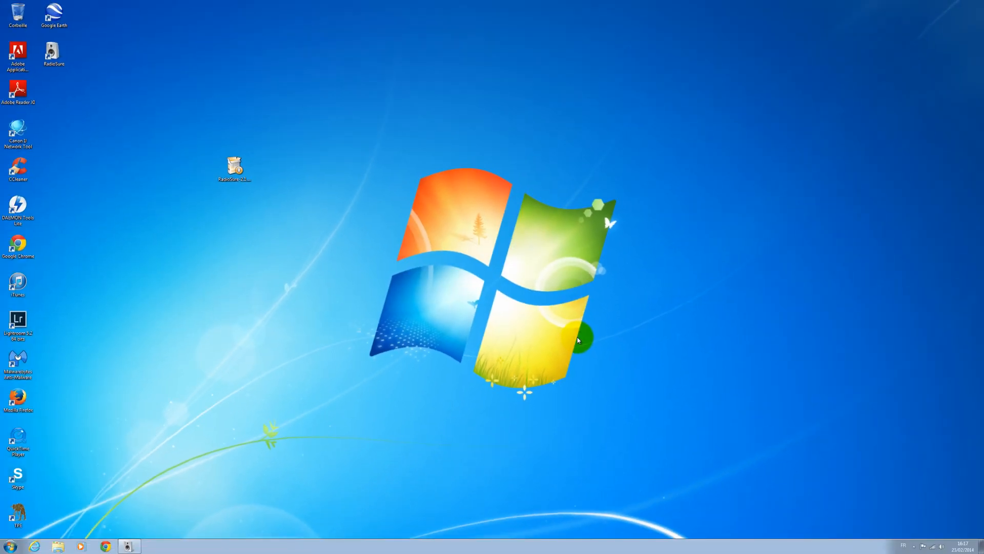